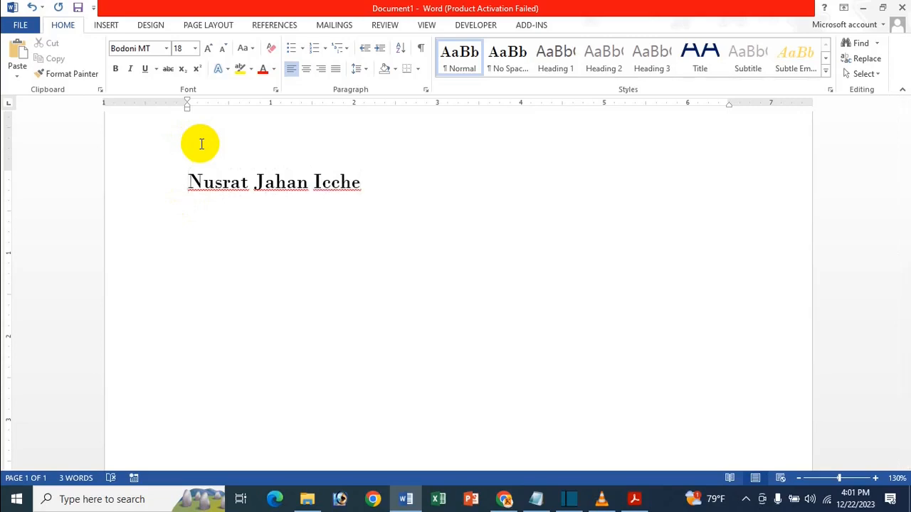
- Extend the selection character by character from the start of the name line until the whole line is selected
{"action": "key", "text": "shift+Right"}
{"action": "key", "text": "shift+Right"}
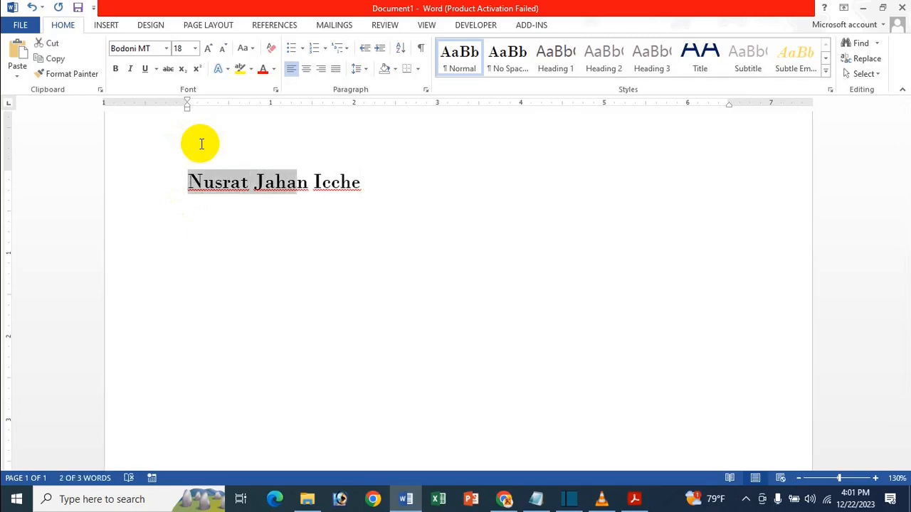
{"action": "key", "text": "shift+Right"}
{"action": "key", "text": "shift+Right"}
{"action": "key", "text": "shift+Right"}
{"action": "key", "text": "shift+Right"}
{"action": "key", "text": "shift+Right"}
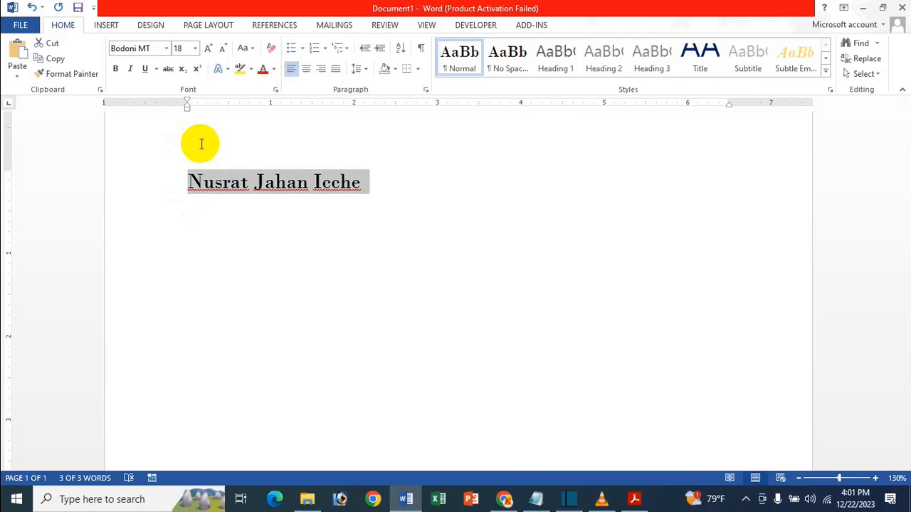
- Clear the selection, select the name line from start to end in one action, and deselect it
{"action": "left_click", "coordinate": [253, 185]}
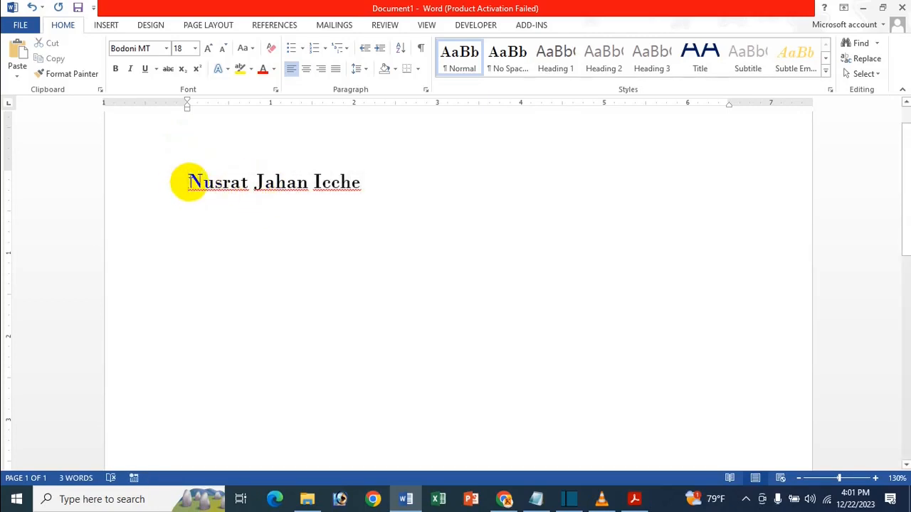
{"action": "key", "text": "shift+End"}
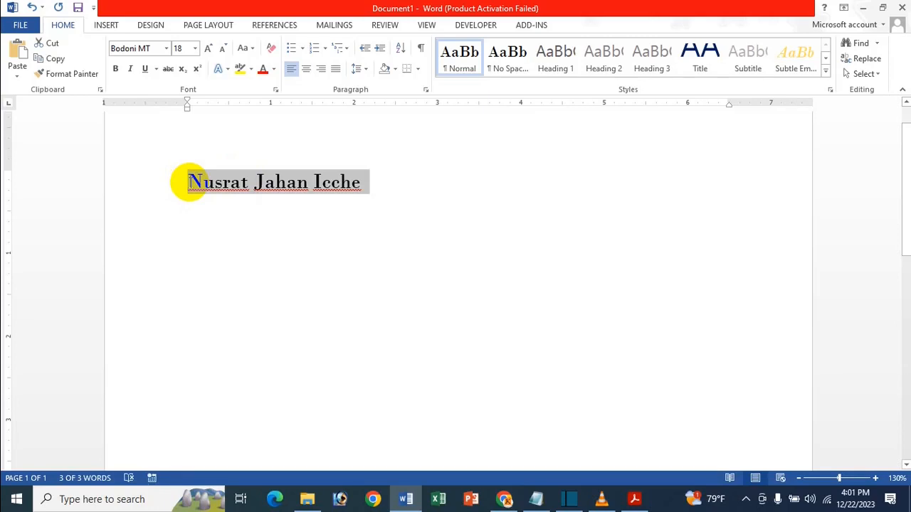
{"action": "left_click", "coordinate": [188, 182]}
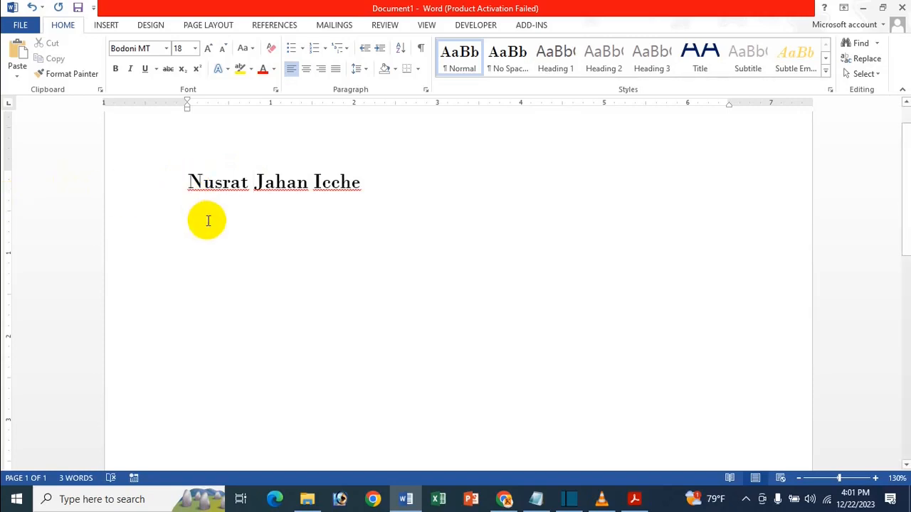
- Select the name line one word at a time up to its end, deselect it, and repeat the word-by-word selection
{"action": "key", "text": "ctrl+shift+Right"}
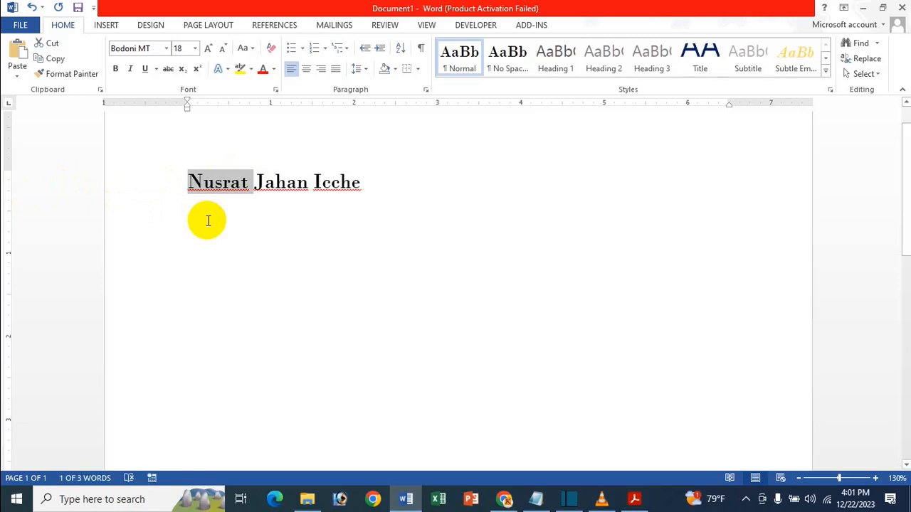
{"action": "key", "text": "ctrl+shift+Right"}
{"action": "key", "text": "ctrl+shift+Right"}
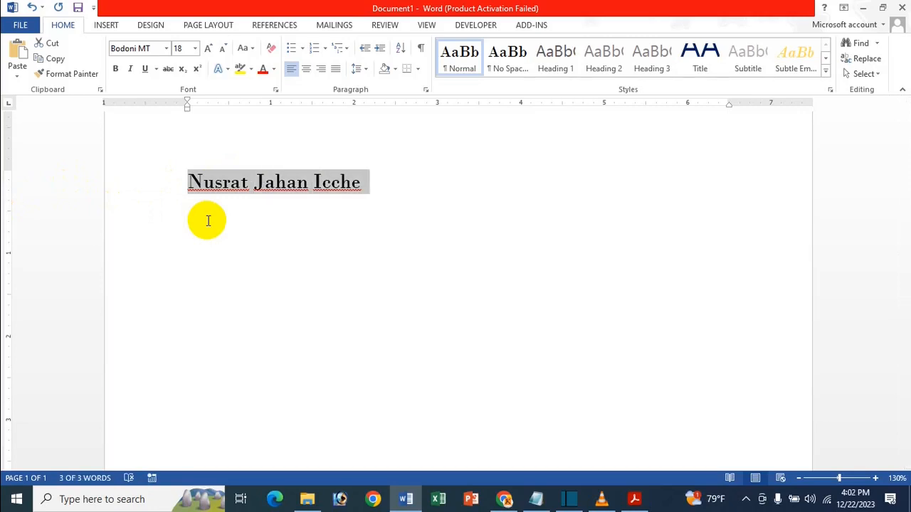
{"action": "left_click", "coordinate": [238, 176]}
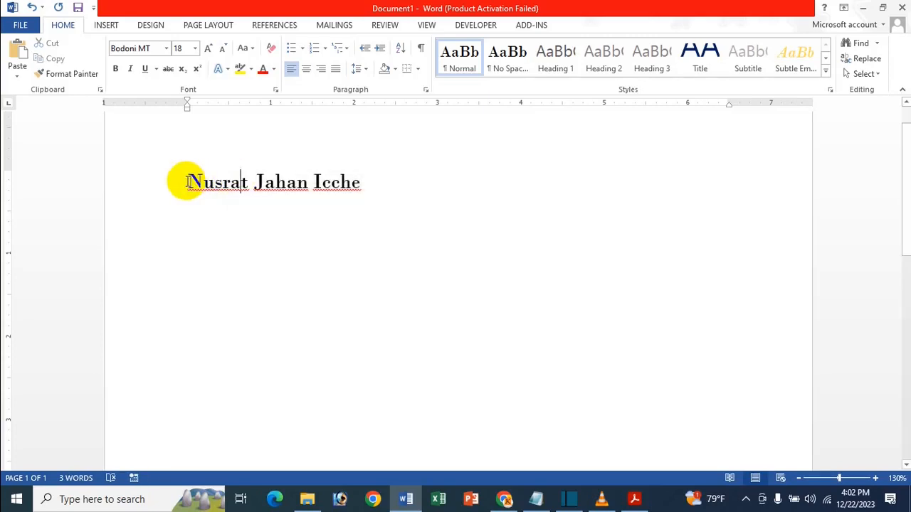
{"action": "key", "text": "ctrl+shift+Right"}
{"action": "key", "text": "ctrl+shift+Right"}
{"action": "key", "text": "ctrl+shift+Right"}
{"action": "key", "text": "ctrl+shift+Right"}
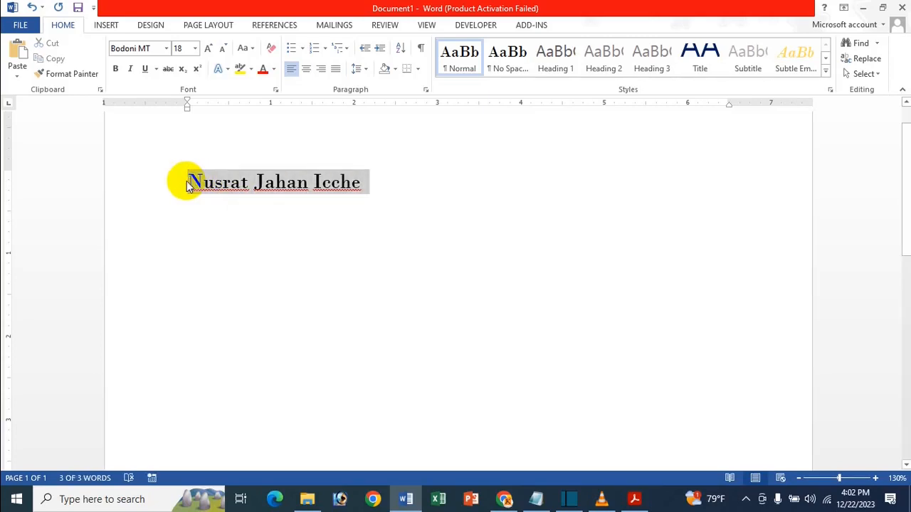
- Place the cursor at the start of the name line, select straight to its end, and clear the selection
{"action": "left_click", "coordinate": [188, 183]}
{"action": "key", "text": "shift+End"}
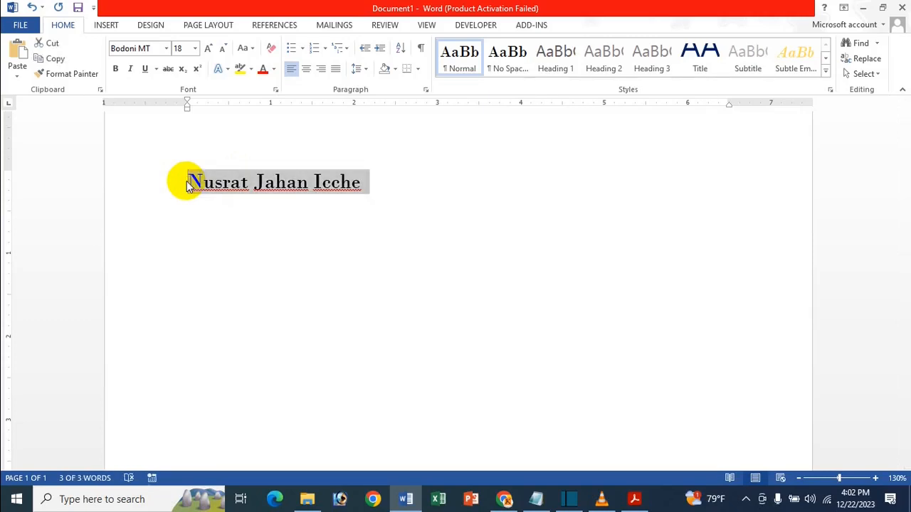
{"action": "left_click", "coordinate": [276, 198]}
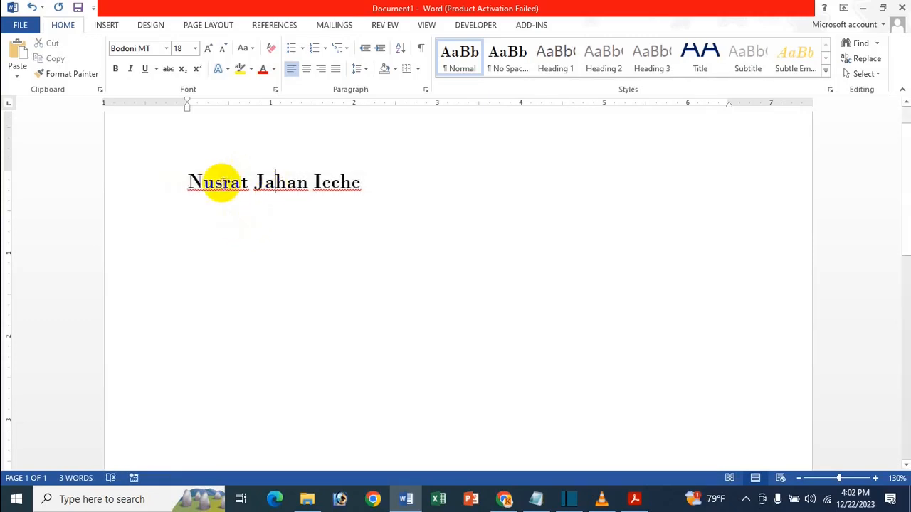
- Place the cursor at the start of the name line, apply Select All to the document, and deselect
{"action": "left_click", "coordinate": [198, 183]}
{"action": "left_click", "coordinate": [186, 183]}
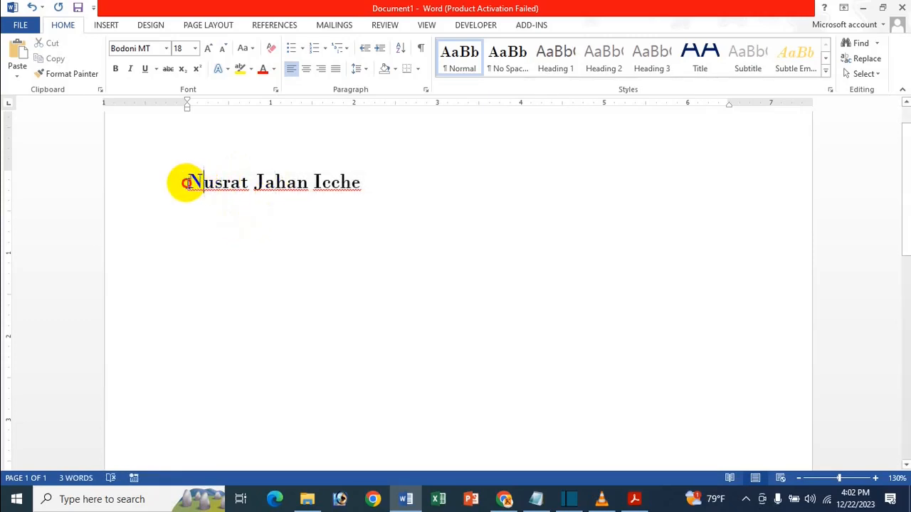
{"action": "left_click", "coordinate": [865, 74]}
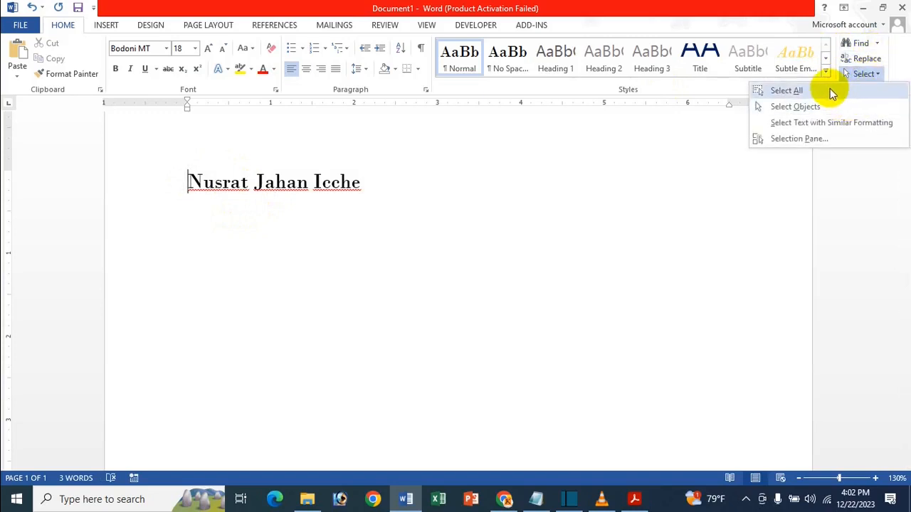
{"action": "left_click", "coordinate": [830, 91]}
{"action": "left_click", "coordinate": [362, 188]}
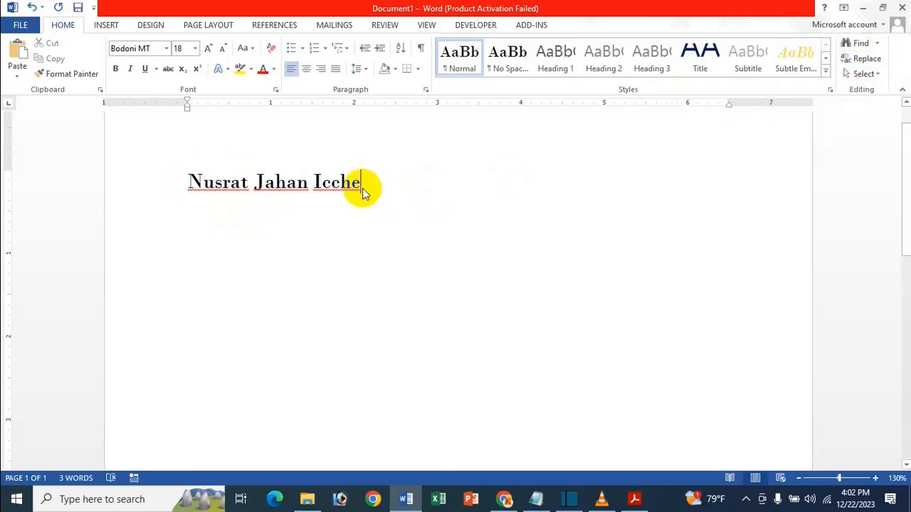
- Copy the document's whole text and paste it twice to make three identical name lines
{"action": "key", "text": "Home"}
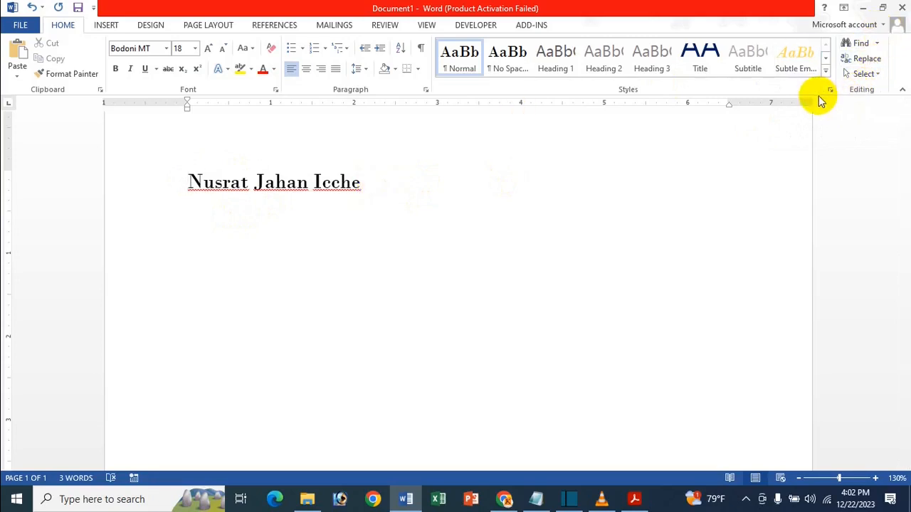
{"action": "key", "text": "ctrl+a"}
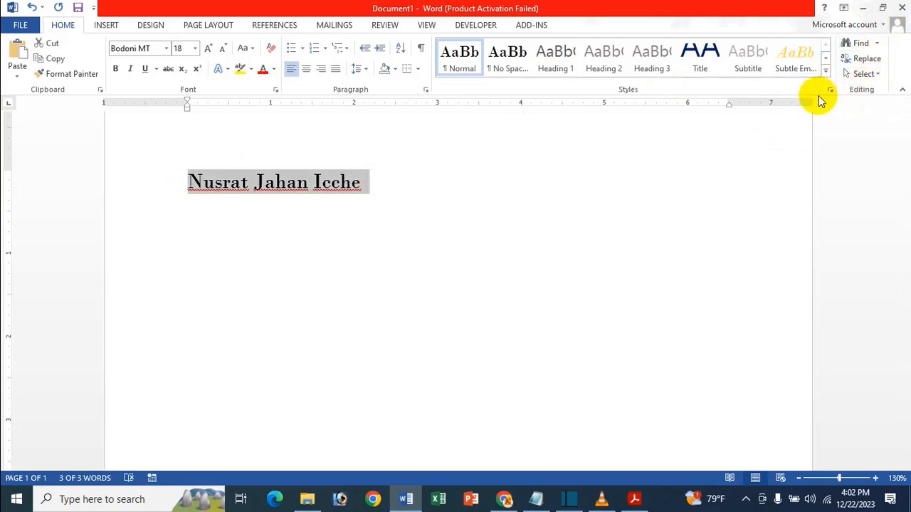
{"action": "key", "text": "ctrl+c"}
{"action": "key", "text": "End"}
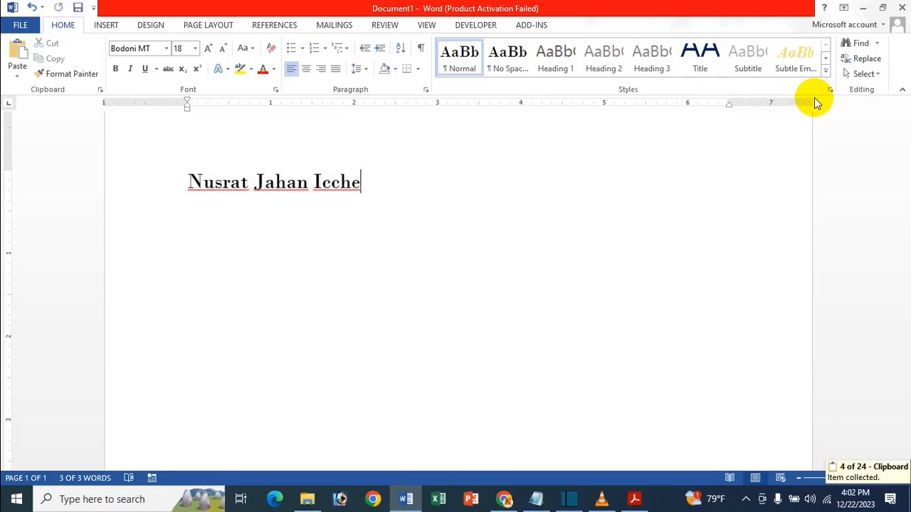
{"action": "key", "text": "ctrl+v"}
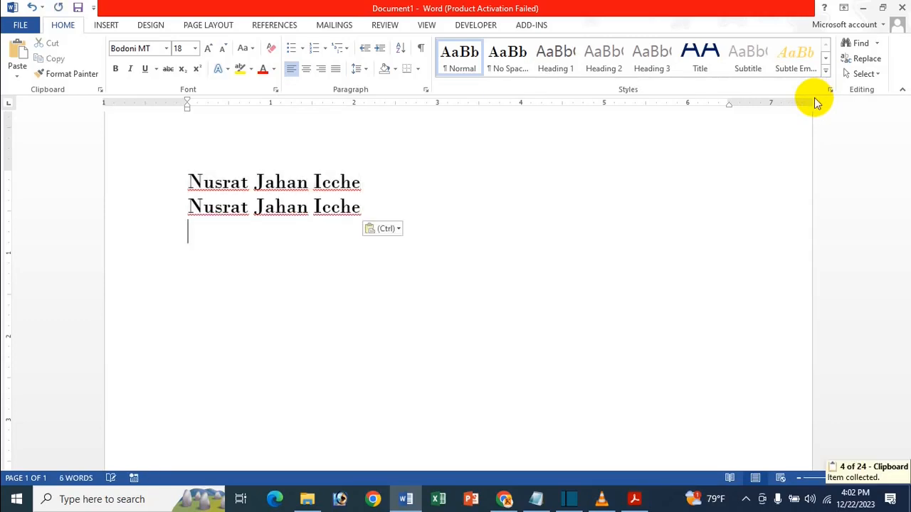
{"action": "key", "text": "ctrl+v"}
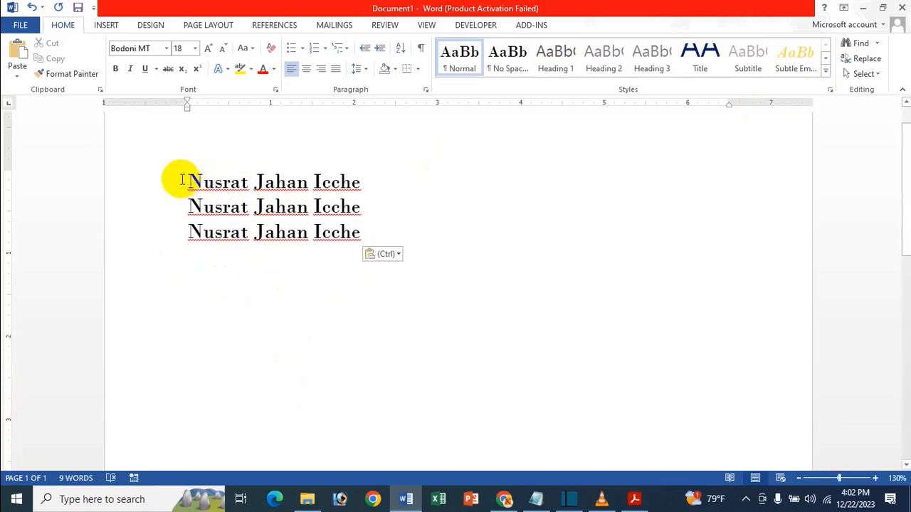
- Format the first word of the first line with red font color and yellow highlight
{"action": "left_click_drag", "start_coordinate": [184, 181], "coordinate": [247, 187]}
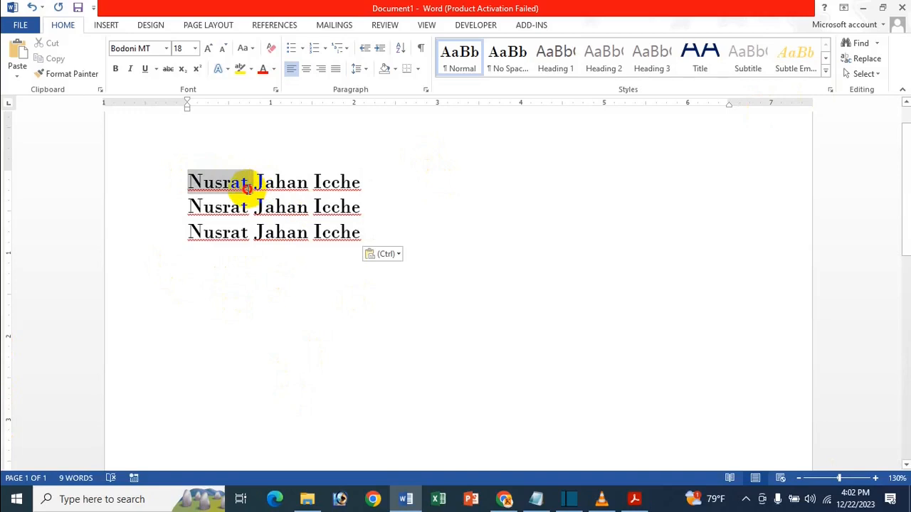
{"action": "left_click", "coordinate": [261, 70]}
{"action": "left_click", "coordinate": [242, 70]}
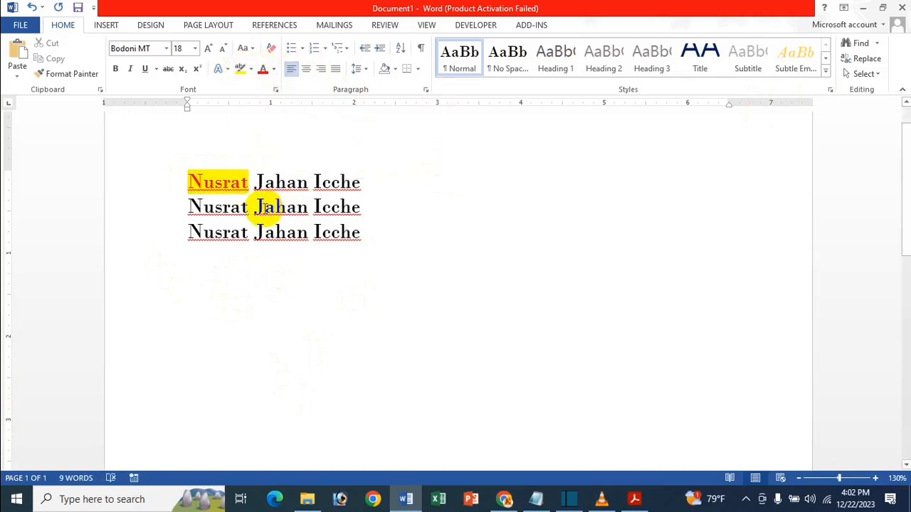
- Format the middle word of the second line with red font color and yellow highlight
{"action": "left_click_drag", "start_coordinate": [273, 206], "coordinate": [311, 207]}
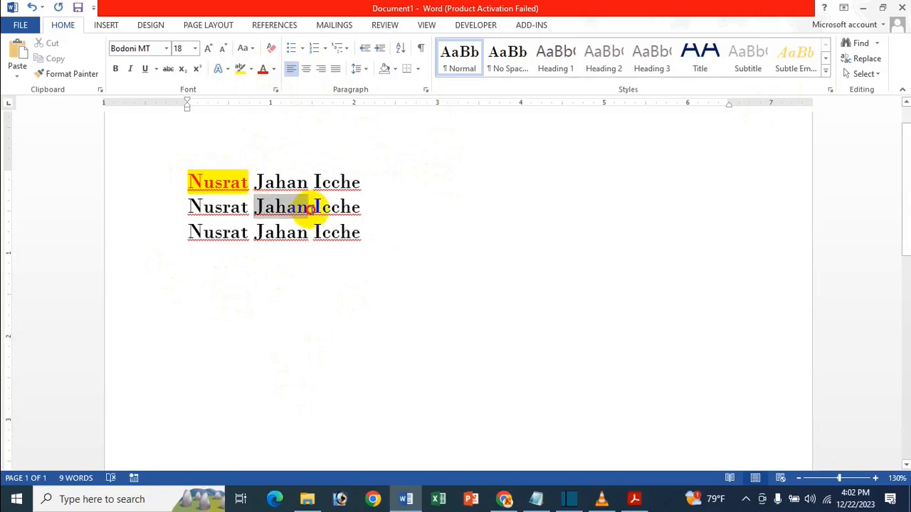
{"action": "left_click", "coordinate": [263, 69]}
{"action": "left_click", "coordinate": [241, 70]}
- Format the last word of the third line with red font color and yellow highlight
{"action": "left_click", "coordinate": [320, 233]}
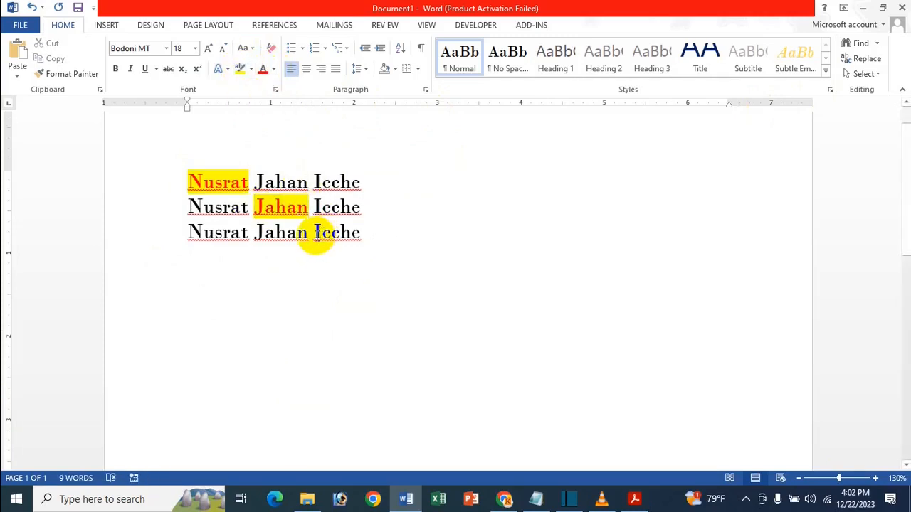
{"action": "left_click_drag", "start_coordinate": [314, 233], "coordinate": [361, 233]}
{"action": "left_click", "coordinate": [263, 68]}
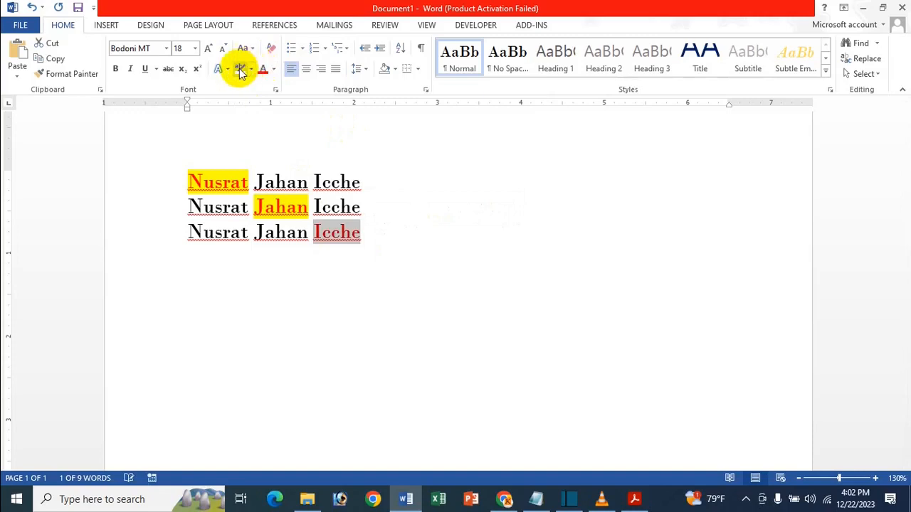
{"action": "left_click", "coordinate": [240, 69]}
{"action": "left_click", "coordinate": [223, 207]}
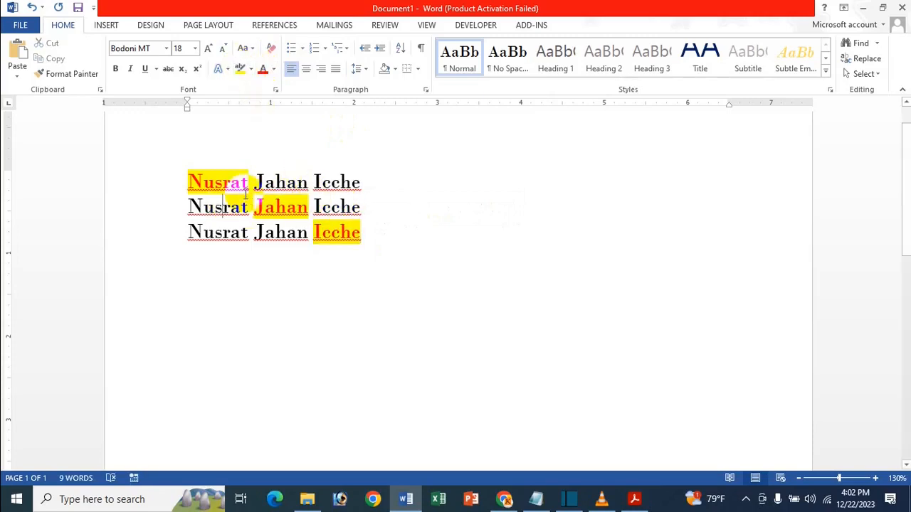
- Insert the picture ggg from the open picture folder and move it to the empty line below the three text lines
{"action": "left_click", "coordinate": [106, 25]}
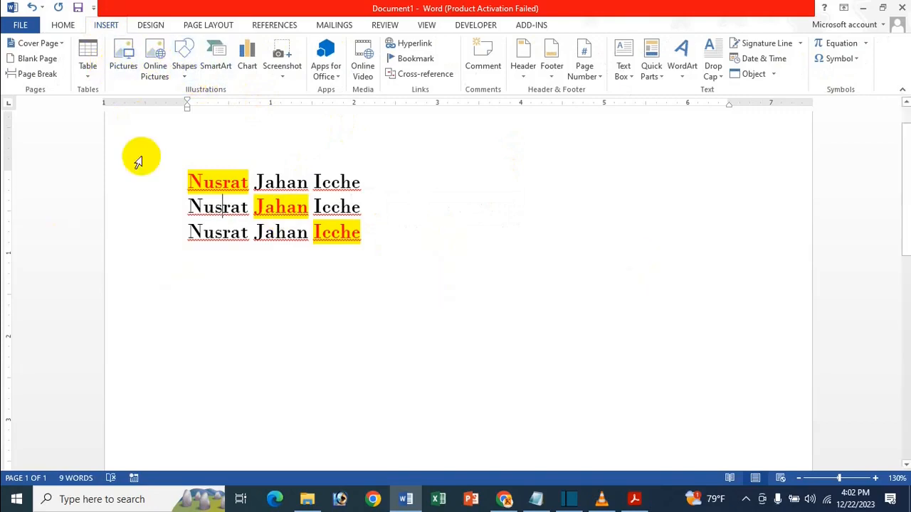
{"action": "left_click", "coordinate": [122, 69]}
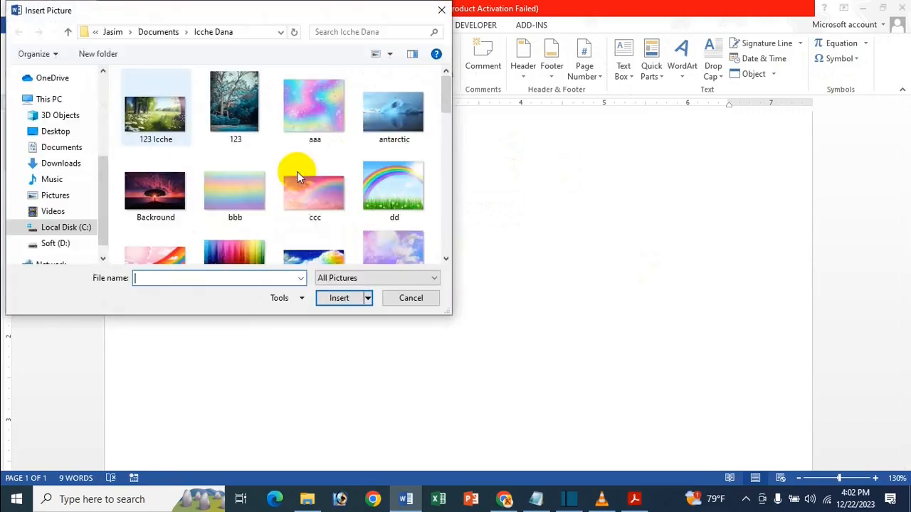
{"action": "scroll", "coordinate": [335, 197], "scroll_direction": "down", "scroll_amount": 2}
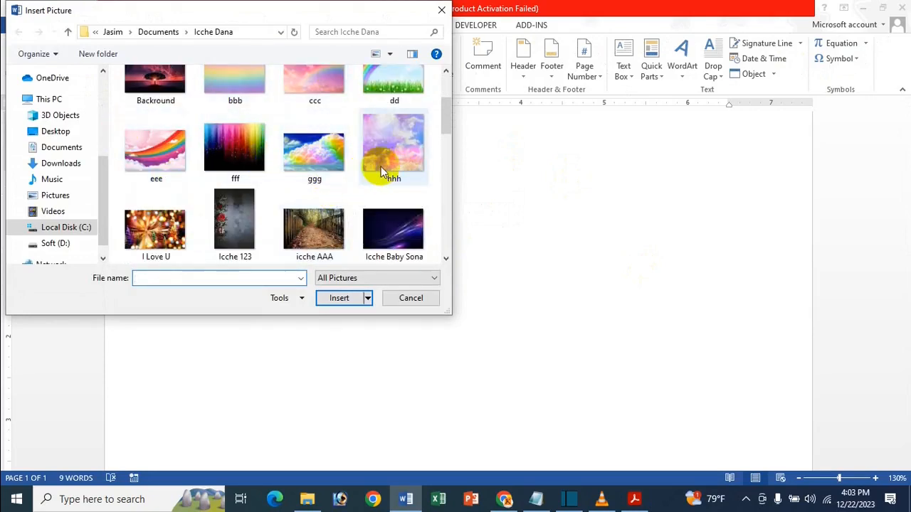
{"action": "scroll", "coordinate": [382, 170], "scroll_direction": "up", "scroll_amount": 1}
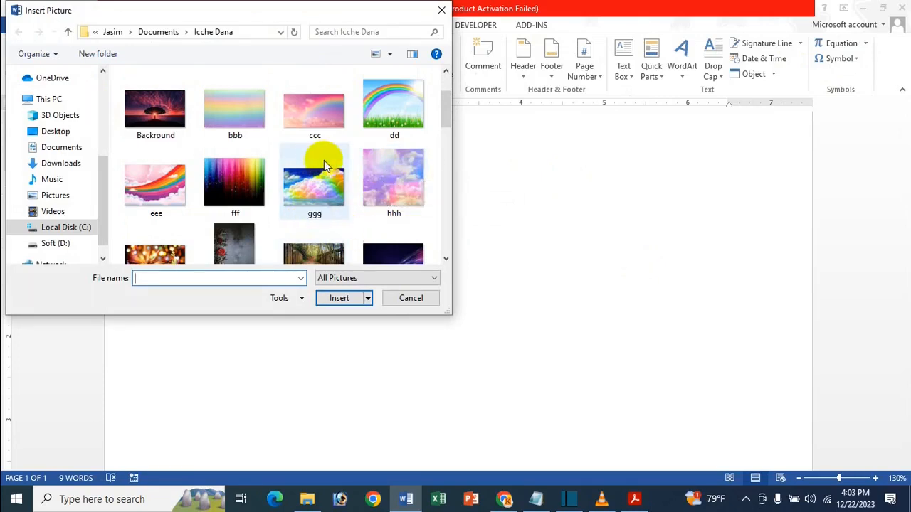
{"action": "left_click", "coordinate": [300, 195]}
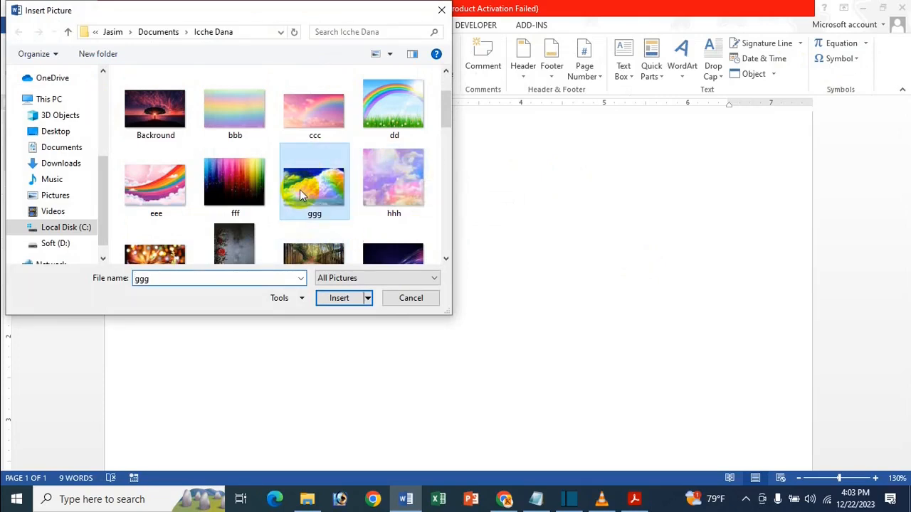
{"action": "left_click", "coordinate": [340, 299]}
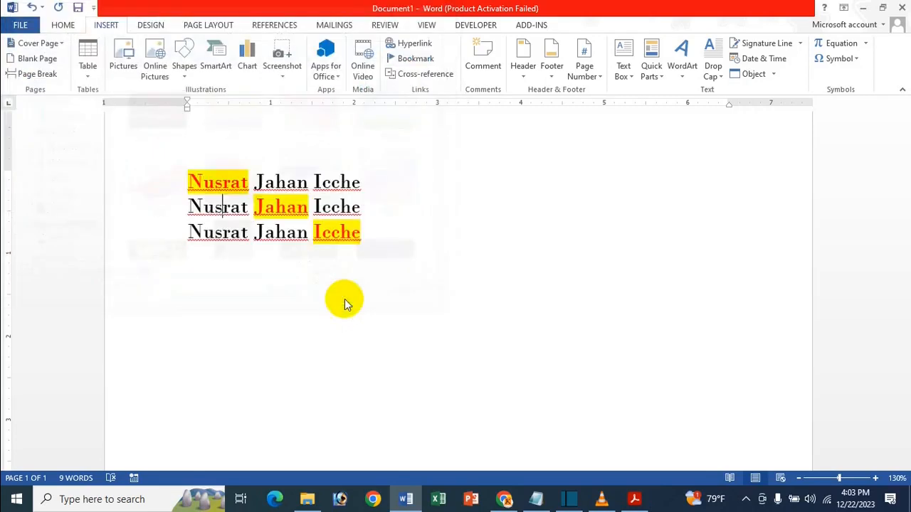
{"action": "left_click_drag", "start_coordinate": [281, 249], "coordinate": [275, 372]}
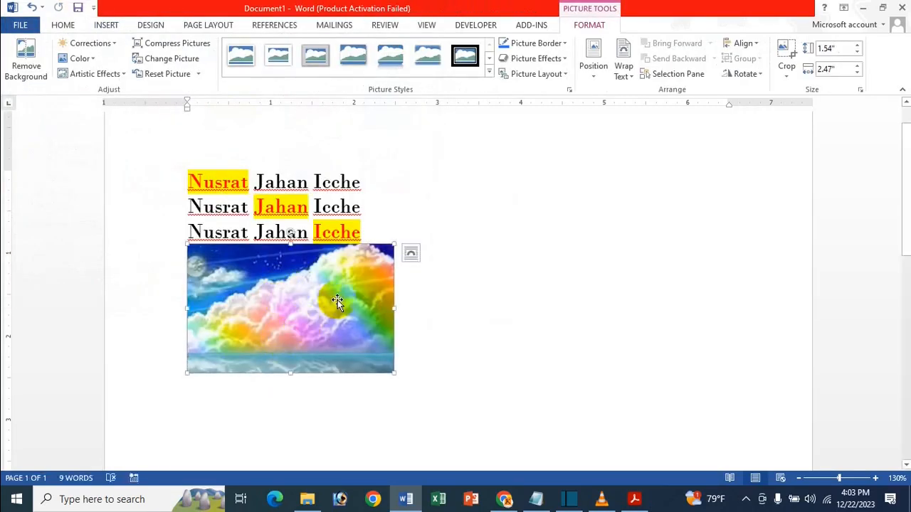
- Set the picture's text wrapping to Behind Text and place it just below the third text line
{"action": "left_click", "coordinate": [410, 254]}
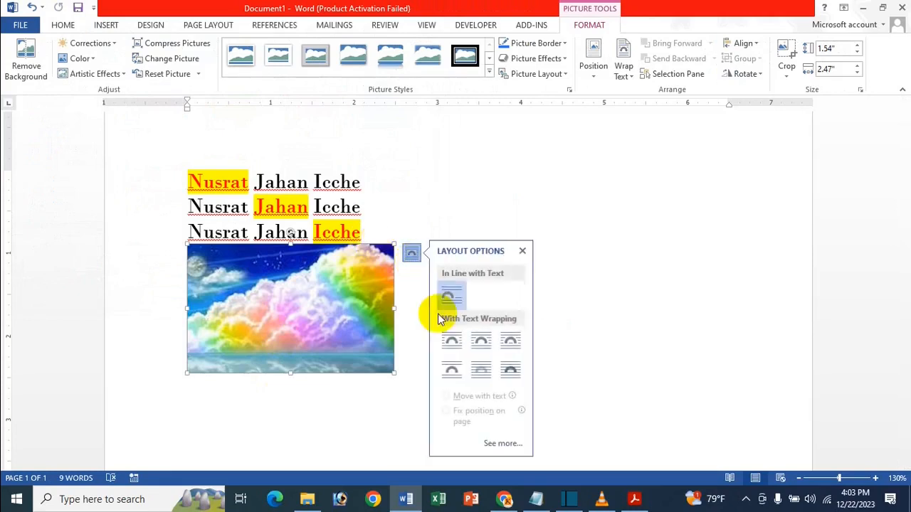
{"action": "left_click", "coordinate": [481, 371]}
{"action": "left_click_drag", "start_coordinate": [332, 324], "coordinate": [342, 301]}
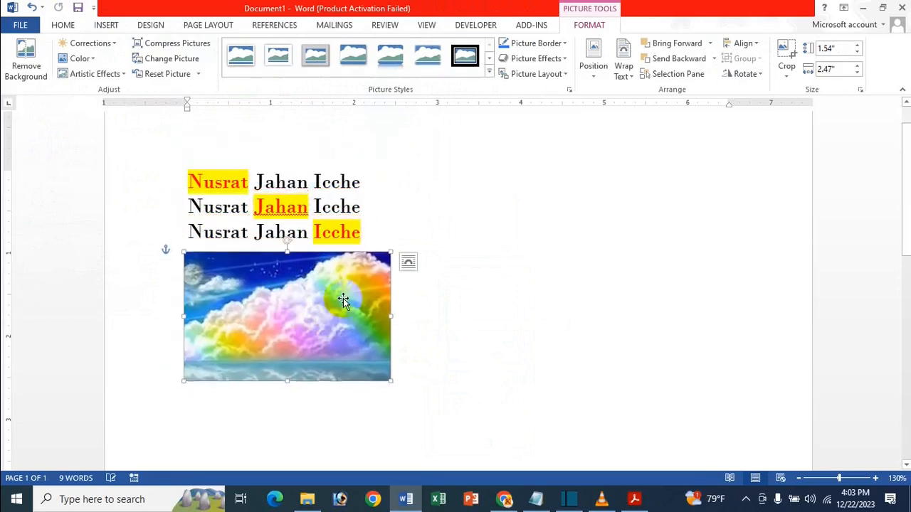
- Set the picture's text wrapping to In Front of Text and move it slightly further below the third text line
{"action": "left_click", "coordinate": [409, 261]}
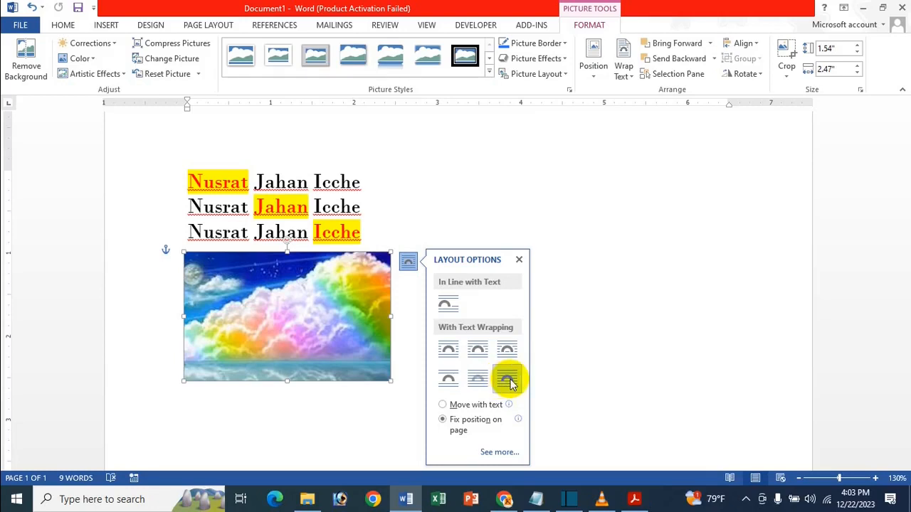
{"action": "left_click", "coordinate": [478, 380]}
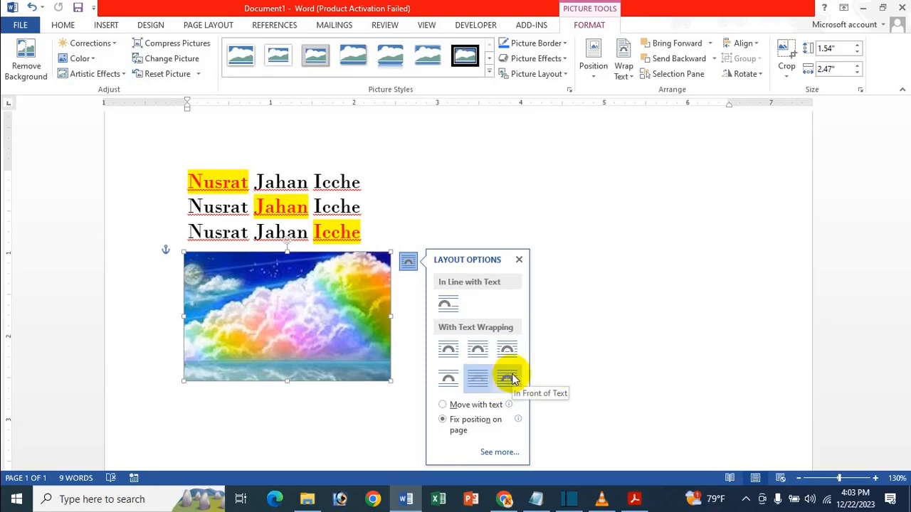
{"action": "left_click", "coordinate": [513, 379]}
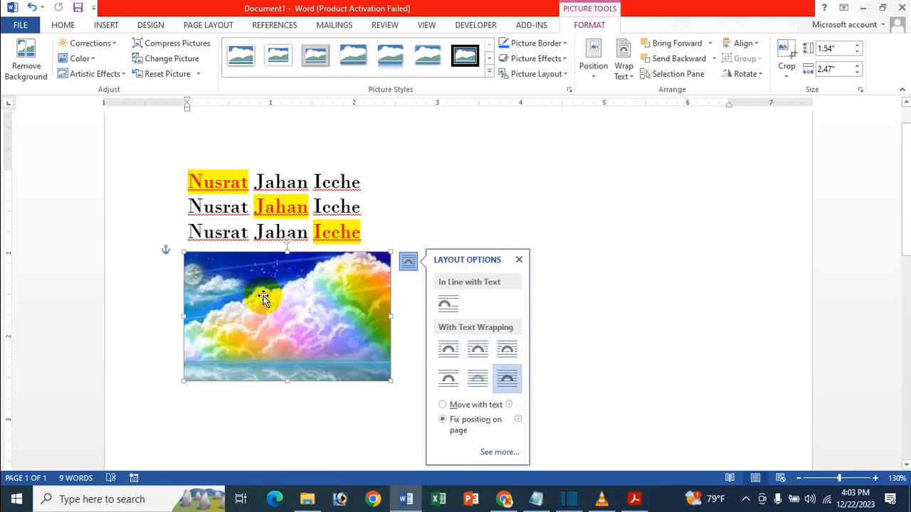
{"action": "left_click_drag", "start_coordinate": [260, 299], "coordinate": [263, 332]}
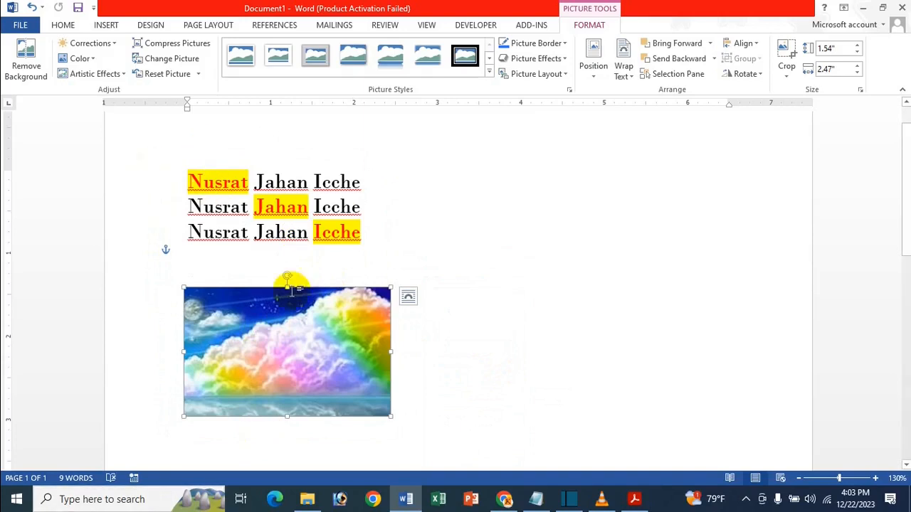
- Insert a heart shape about 1.41" high and 1.67" wide and place it beside the three text lines
{"action": "left_click", "coordinate": [114, 25]}
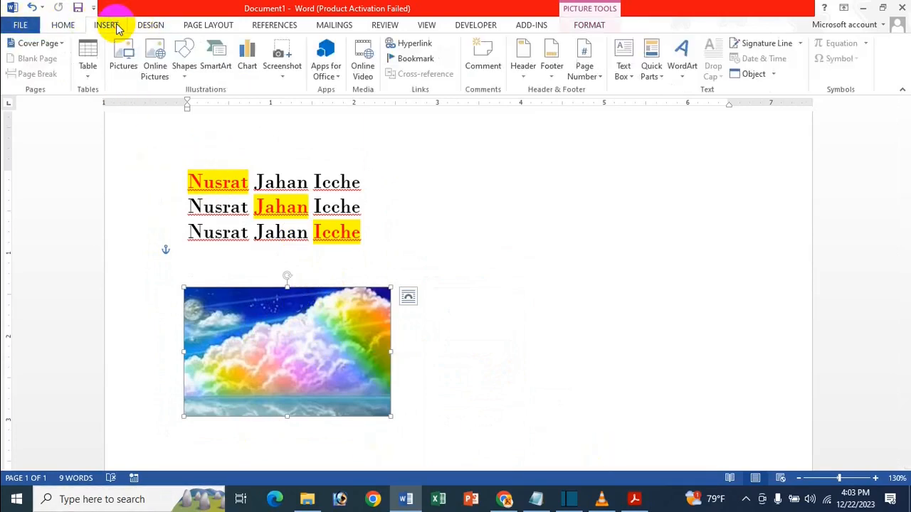
{"action": "left_click", "coordinate": [193, 71]}
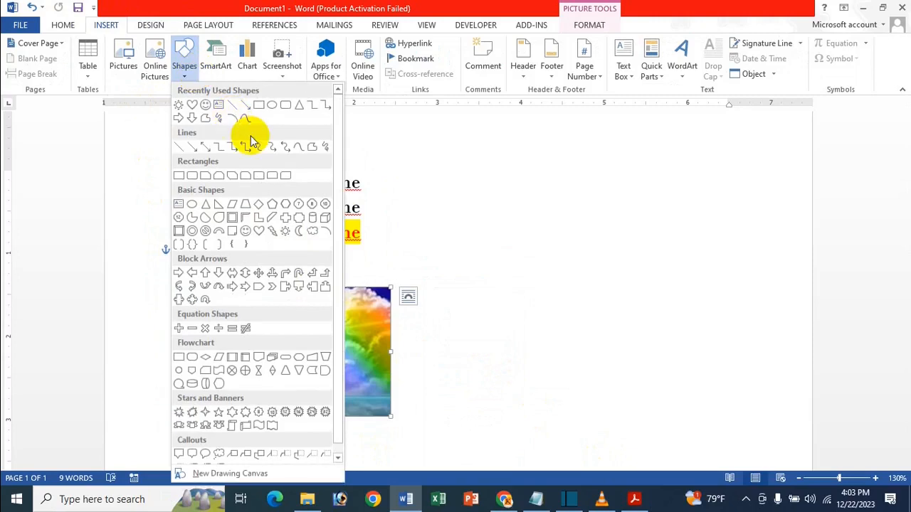
{"action": "left_click", "coordinate": [258, 230]}
{"action": "mouse_move", "coordinate": [482, 155]}
{"action": "left_mouse_down"}
{"action": "mouse_move", "coordinate": [575, 258]}
{"action": "mouse_move", "coordinate": [618, 270]}
{"action": "left_mouse_up"}
{"action": "left_click_drag", "start_coordinate": [552, 206], "coordinate": [507, 200]}
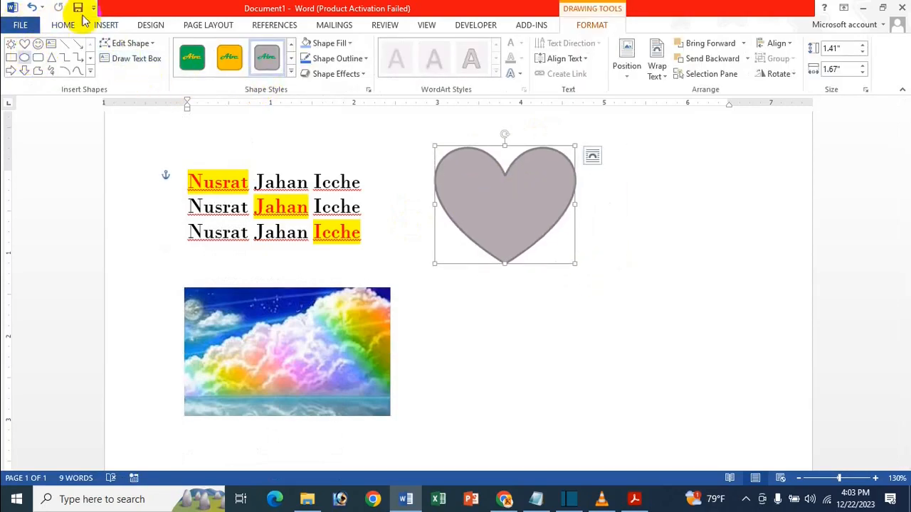
- Insert a smiley face shape about 1.82" high and 1.89" wide and place it diagonally below the heart
{"action": "left_click", "coordinate": [105, 25]}
{"action": "left_click", "coordinate": [183, 60]}
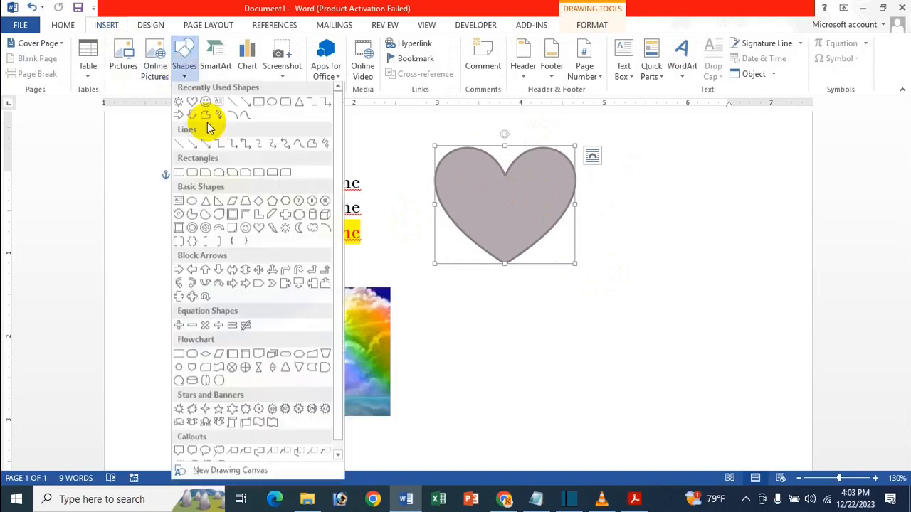
{"action": "left_click", "coordinate": [245, 230]}
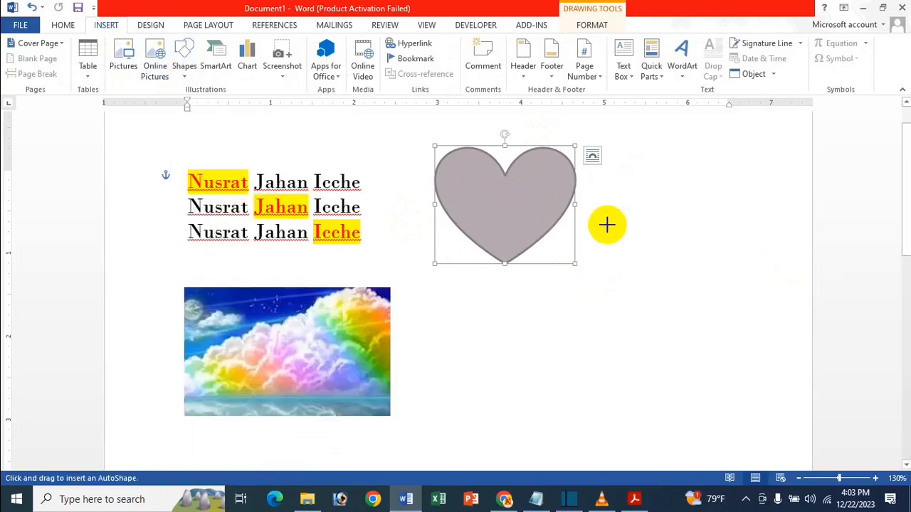
{"action": "left_click_drag", "start_coordinate": [627, 268], "coordinate": [785, 419]}
{"action": "left_click_drag", "start_coordinate": [701, 356], "coordinate": [661, 339]}
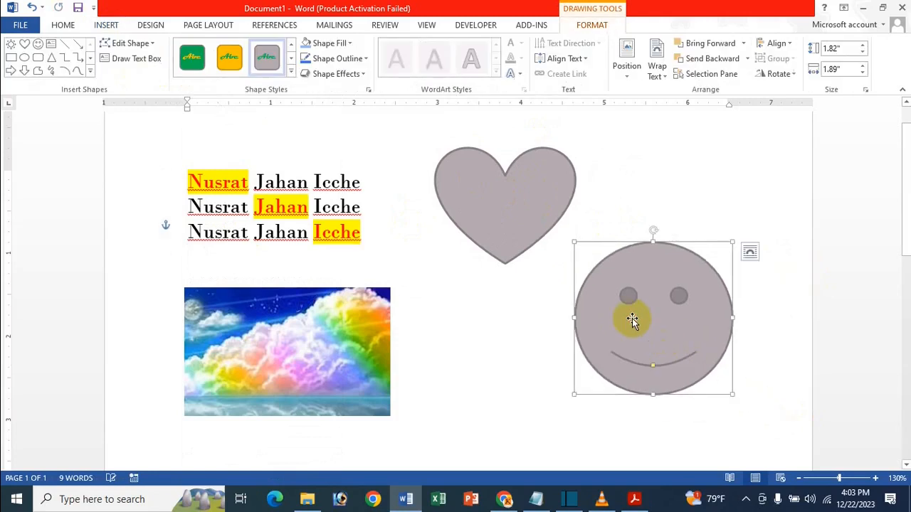
- Select all the text and objects in the document with Select All, and clear the selection
{"action": "left_click", "coordinate": [309, 214]}
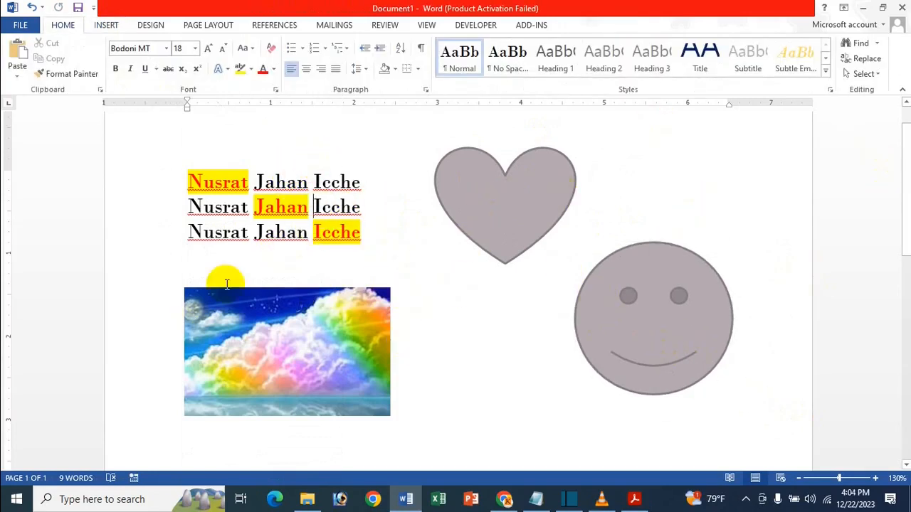
{"action": "left_click", "coordinate": [340, 212]}
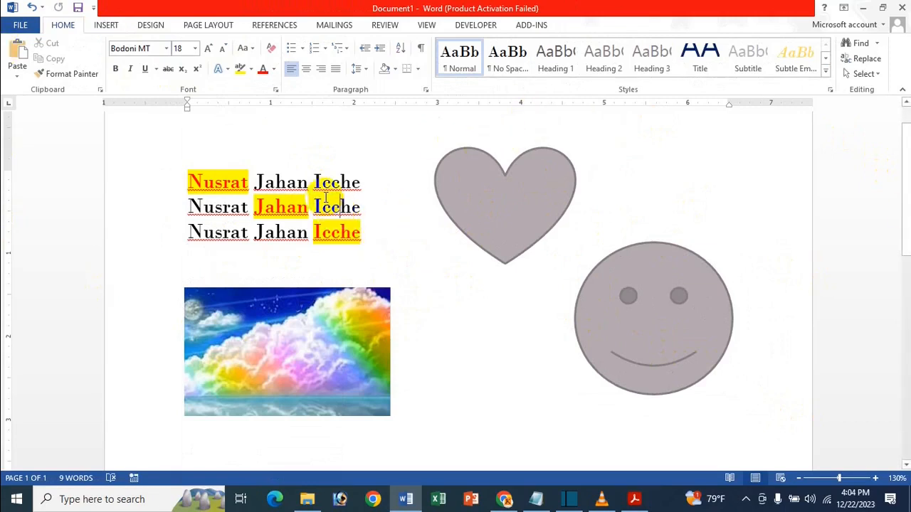
{"action": "left_click", "coordinate": [878, 76]}
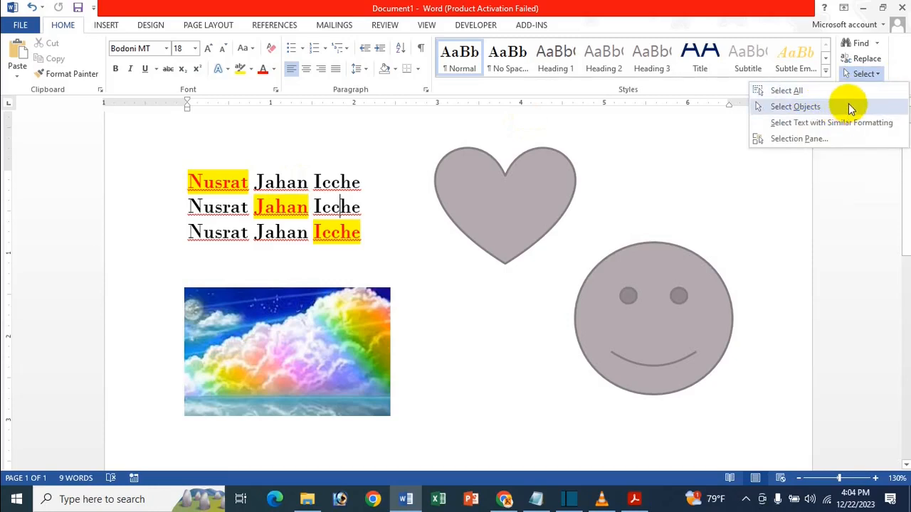
{"action": "left_click", "coordinate": [861, 90]}
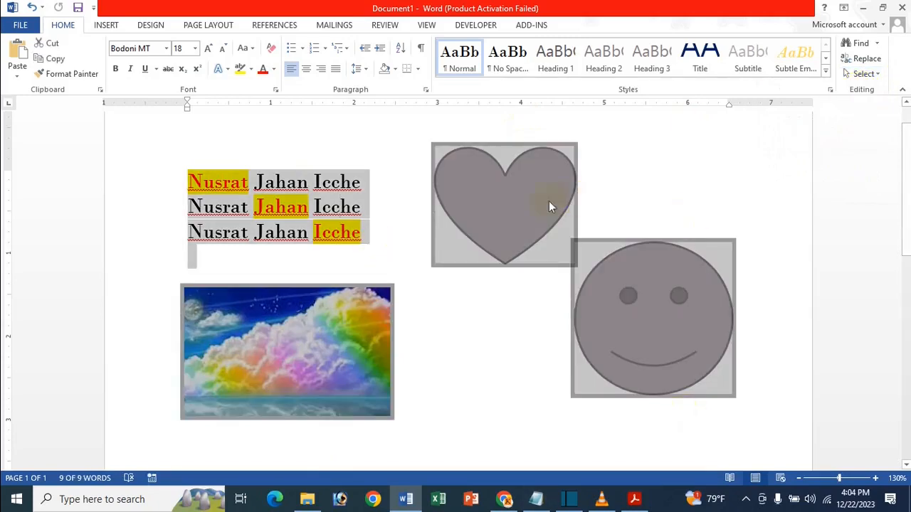
{"action": "left_click", "coordinate": [333, 206]}
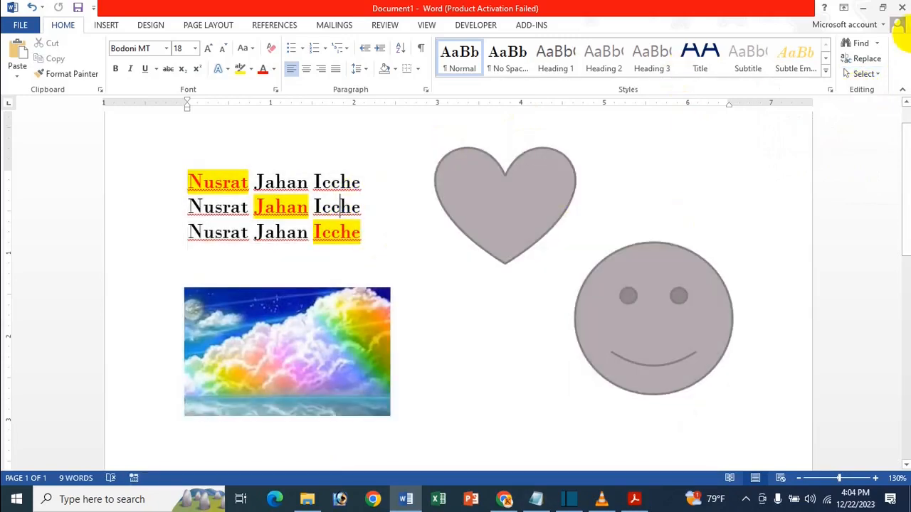
- Turn on Select Objects and try to box-select the three text lines
{"action": "left_click", "coordinate": [864, 74]}
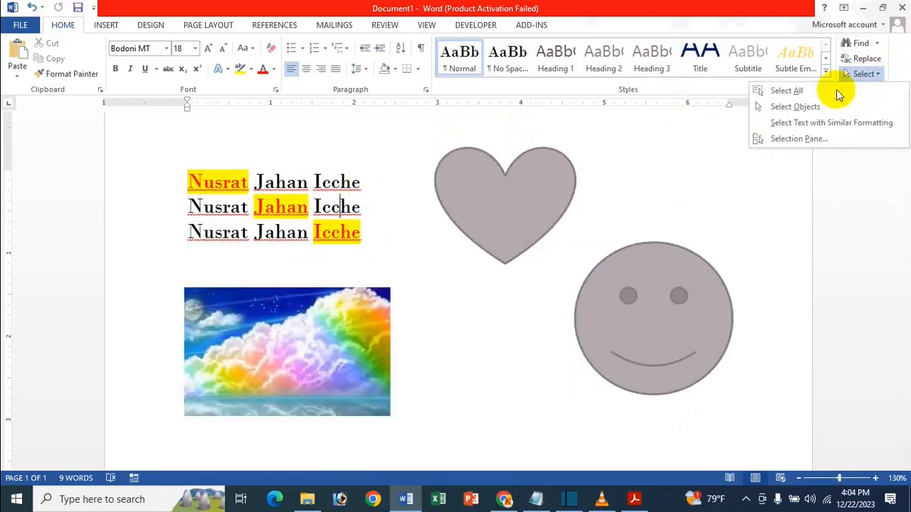
{"action": "left_click", "coordinate": [795, 107]}
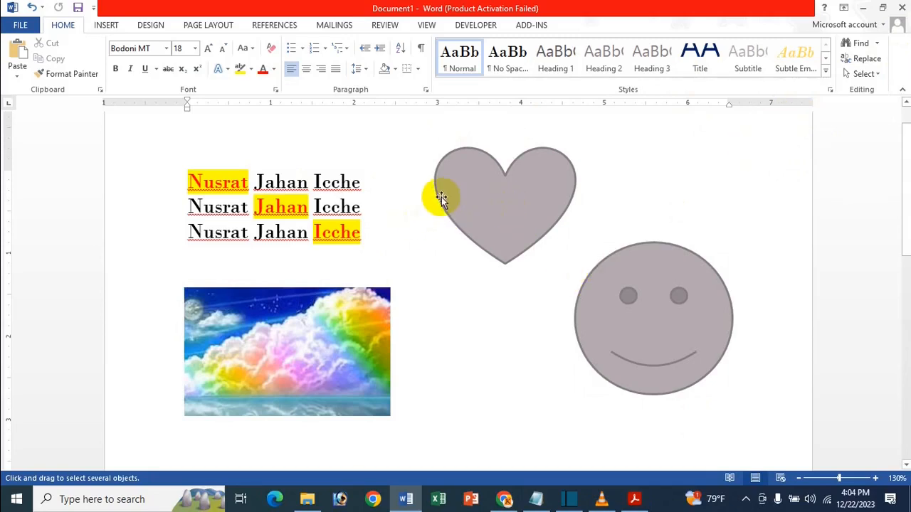
{"action": "left_click_drag", "start_coordinate": [333, 209], "coordinate": [416, 283]}
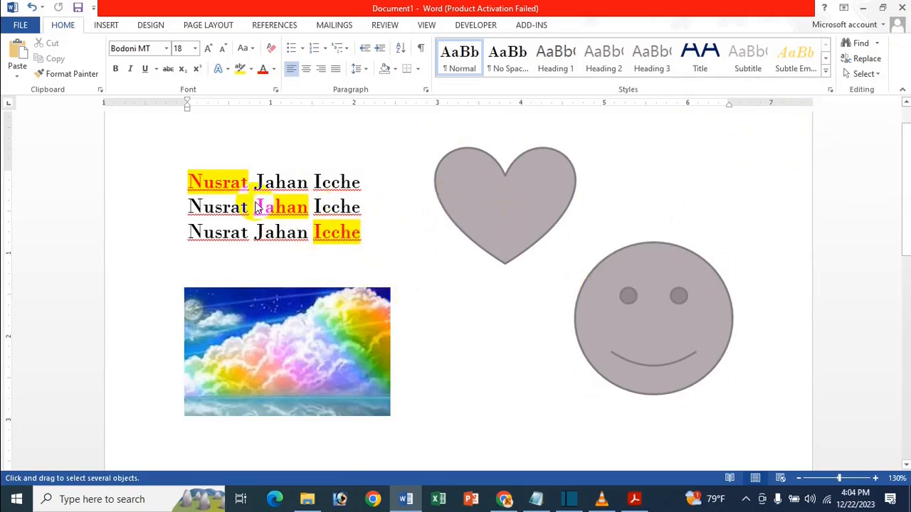
{"action": "left_click", "coordinate": [874, 74]}
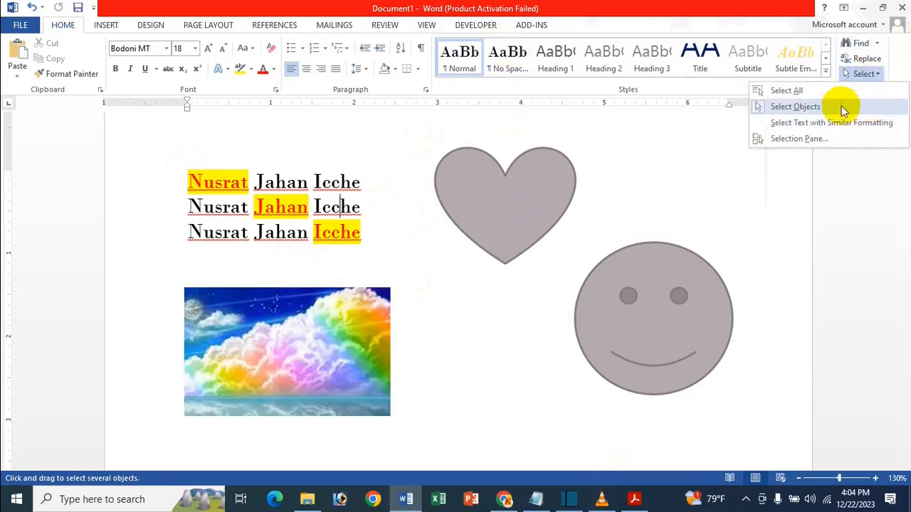
{"action": "double_click", "coordinate": [725, 7]}
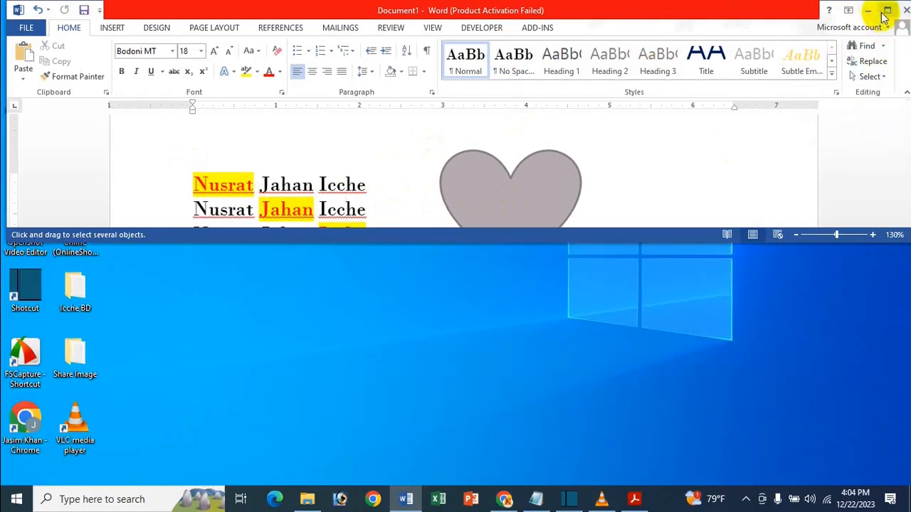
{"action": "left_click", "coordinate": [882, 9]}
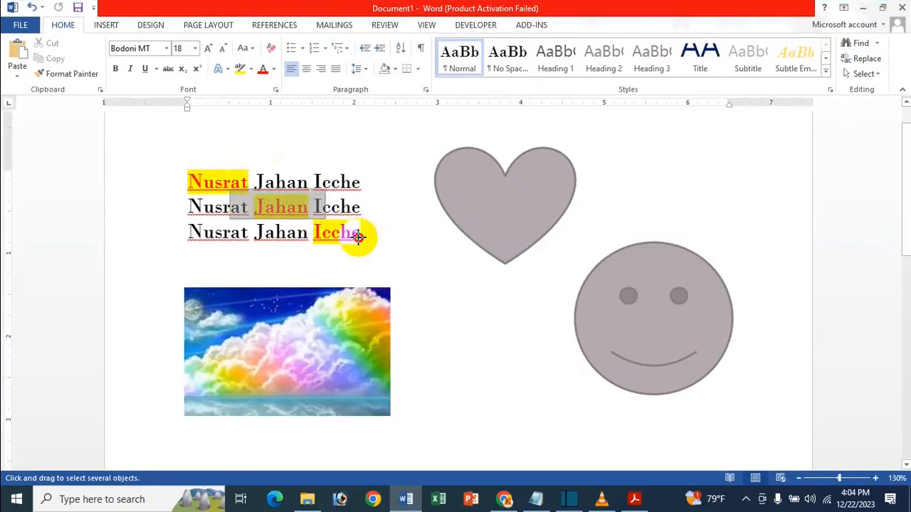
{"action": "left_click_drag", "start_coordinate": [187, 183], "coordinate": [366, 253]}
{"action": "left_click", "coordinate": [359, 272]}
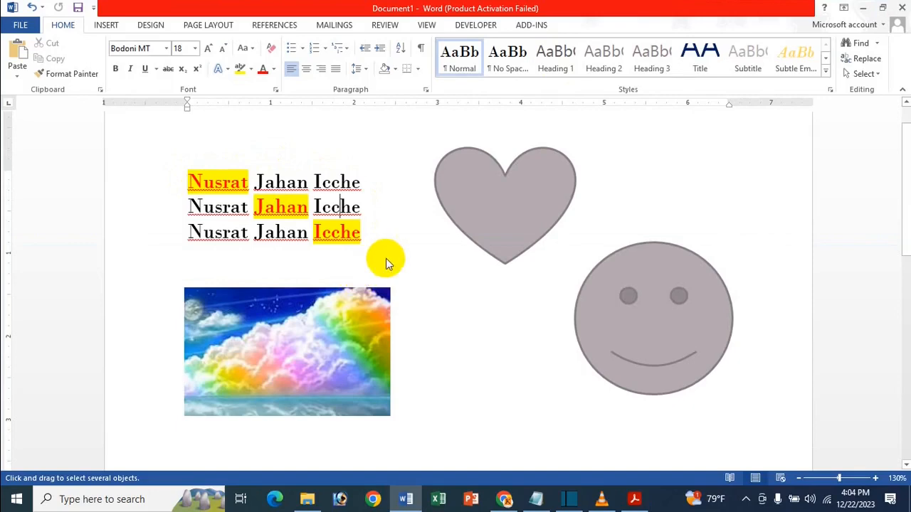
- Select the whole document, clear the selection, and return the cursor to the start of the first line
{"action": "key", "text": "ctrl+a"}
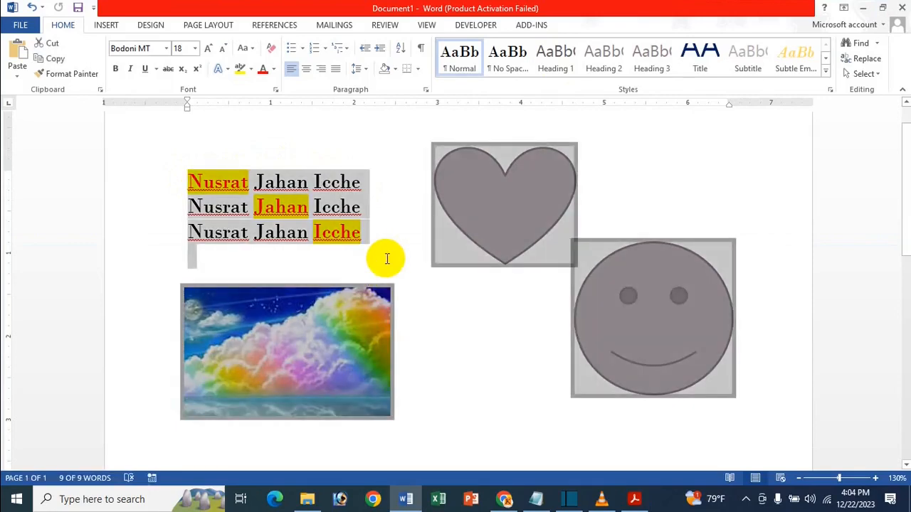
{"action": "key", "text": "Left"}
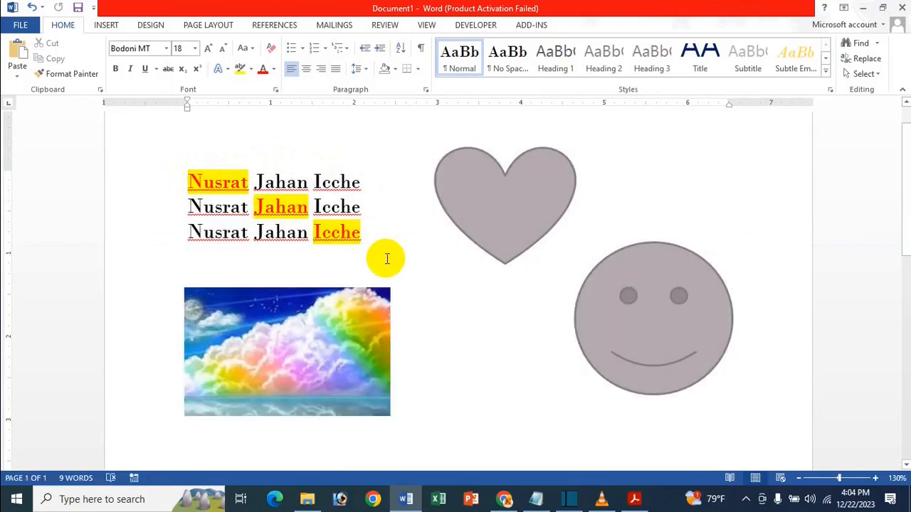
{"action": "key", "text": "shift+Right"}
{"action": "key", "text": "Left"}
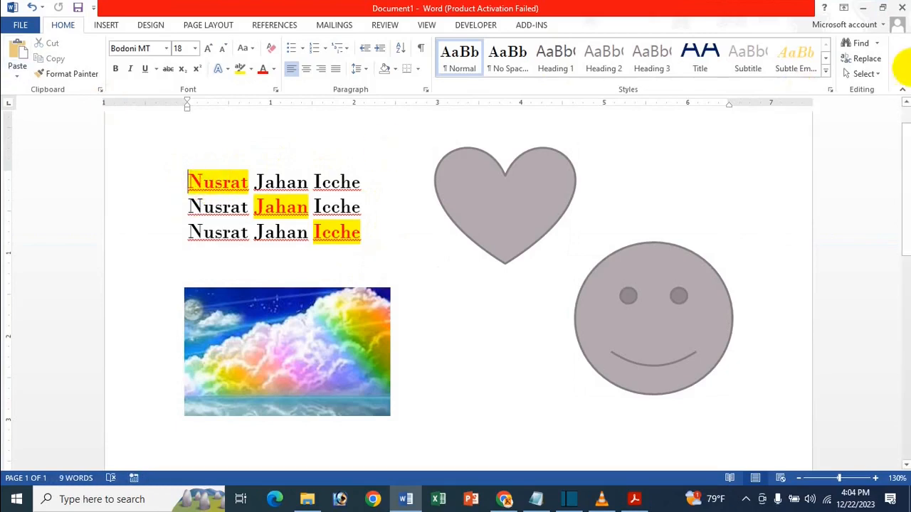
- With Select Objects on, try to box-select the text lines and select the heart, smiley face and picture individually
{"action": "left_click", "coordinate": [871, 74]}
{"action": "left_click", "coordinate": [799, 106]}
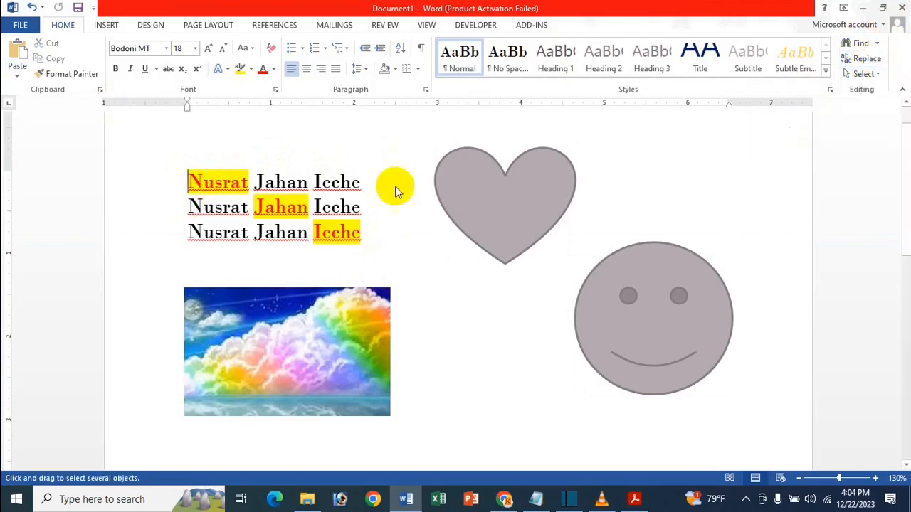
{"action": "left_click_drag", "start_coordinate": [188, 179], "coordinate": [360, 249]}
{"action": "left_click_drag", "start_coordinate": [191, 179], "coordinate": [381, 247]}
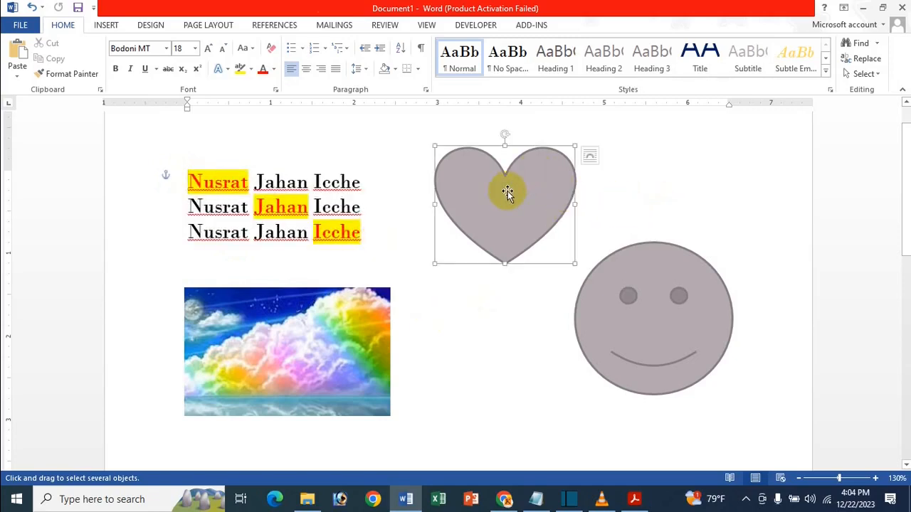
{"action": "left_click", "coordinate": [722, 334]}
{"action": "left_click", "coordinate": [301, 341]}
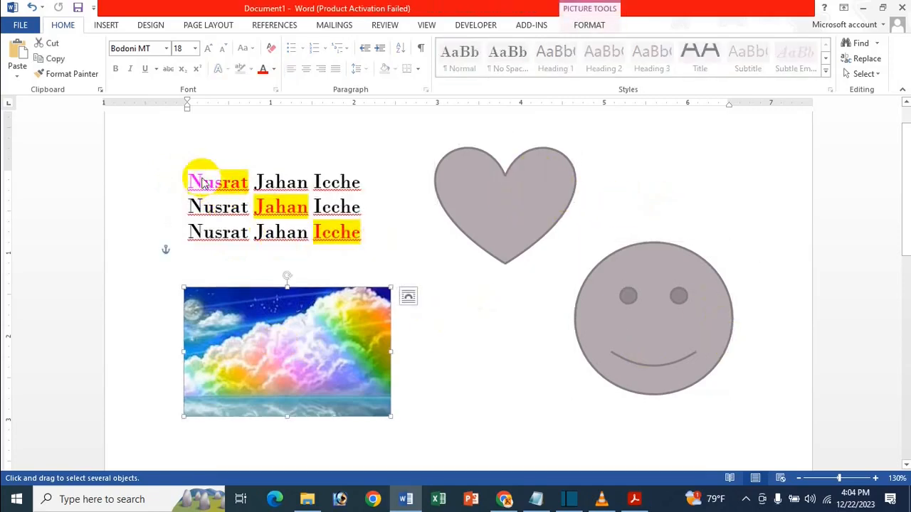
{"action": "left_click_drag", "start_coordinate": [203, 182], "coordinate": [363, 228]}
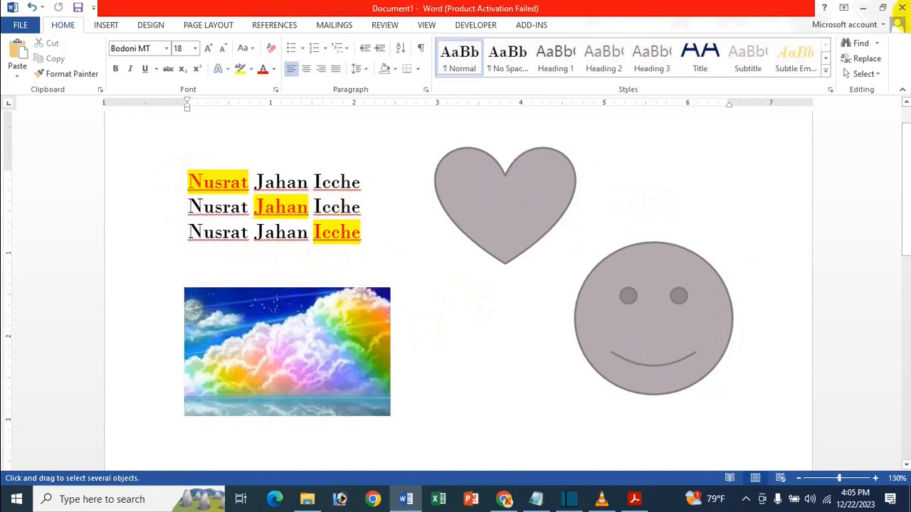
- Turn off Select Objects, try selecting everything and the picture alone, and return the cursor to the empty line below the text
{"action": "left_click", "coordinate": [864, 74]}
{"action": "left_click", "coordinate": [795, 106]}
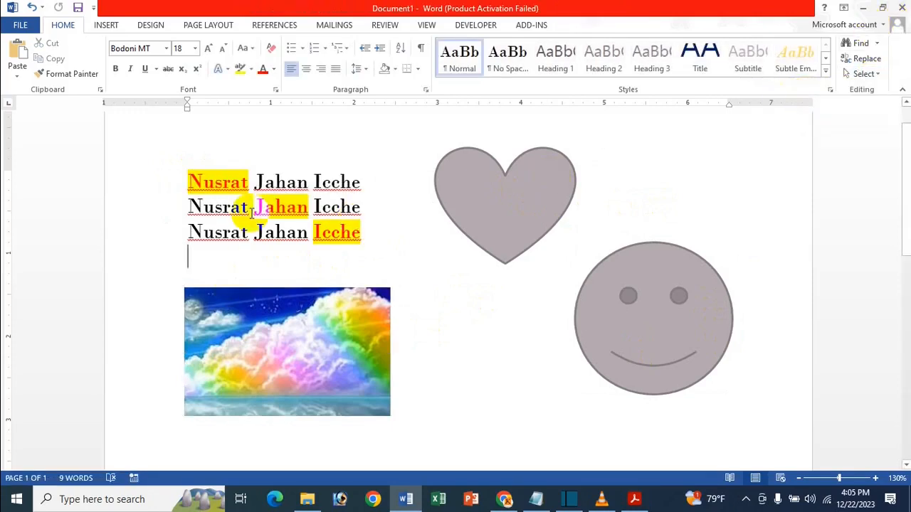
{"action": "key", "text": "ctrl+a"}
{"action": "left_click", "coordinate": [291, 338]}
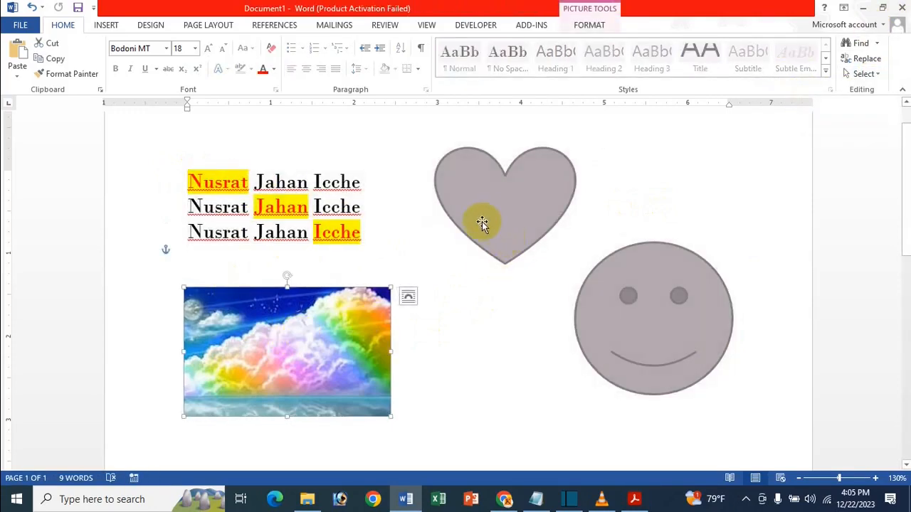
{"action": "left_click", "coordinate": [294, 245]}
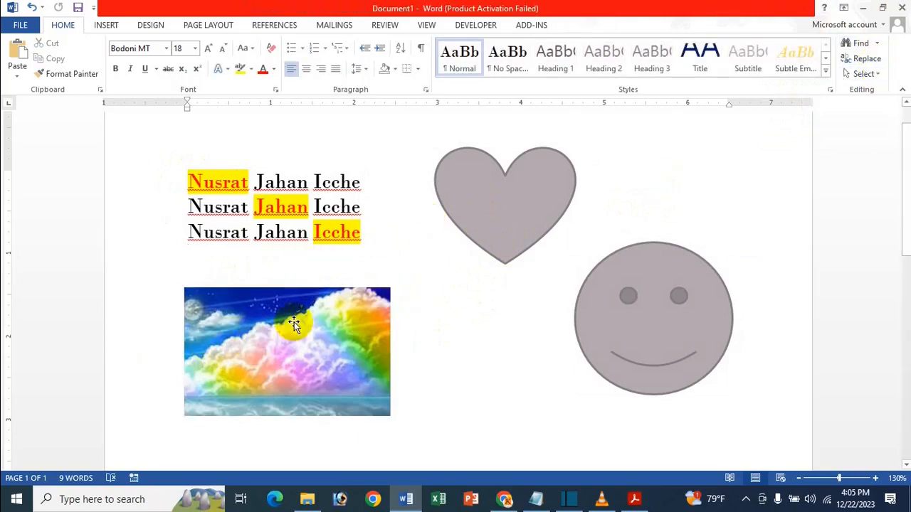
- Select the highlighted first word of the first line and extend the selection to all text with similar formatting
{"action": "left_click", "coordinate": [864, 74]}
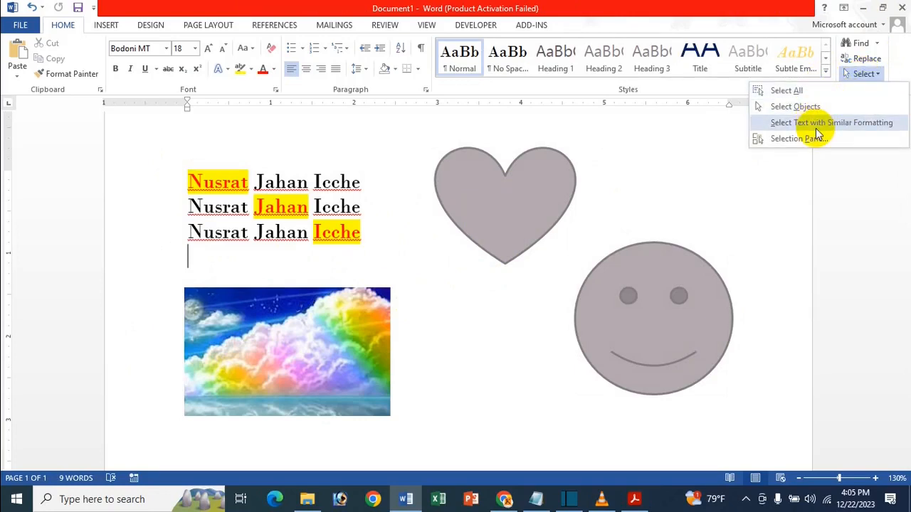
{"action": "left_click", "coordinate": [335, 206]}
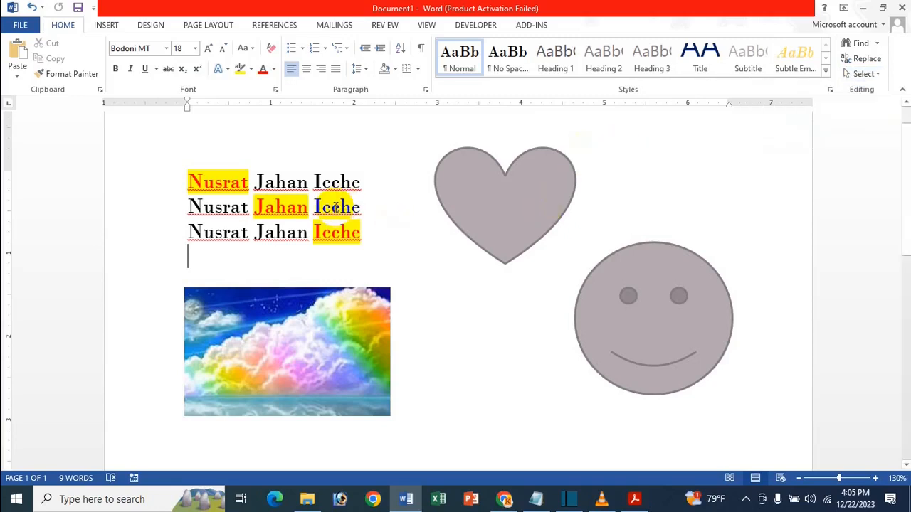
{"action": "left_click", "coordinate": [220, 182]}
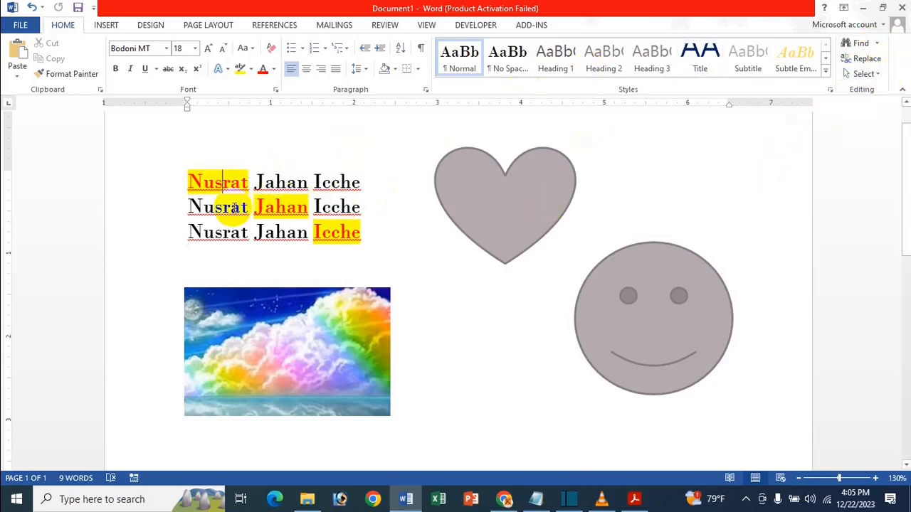
{"action": "double_click", "coordinate": [190, 188]}
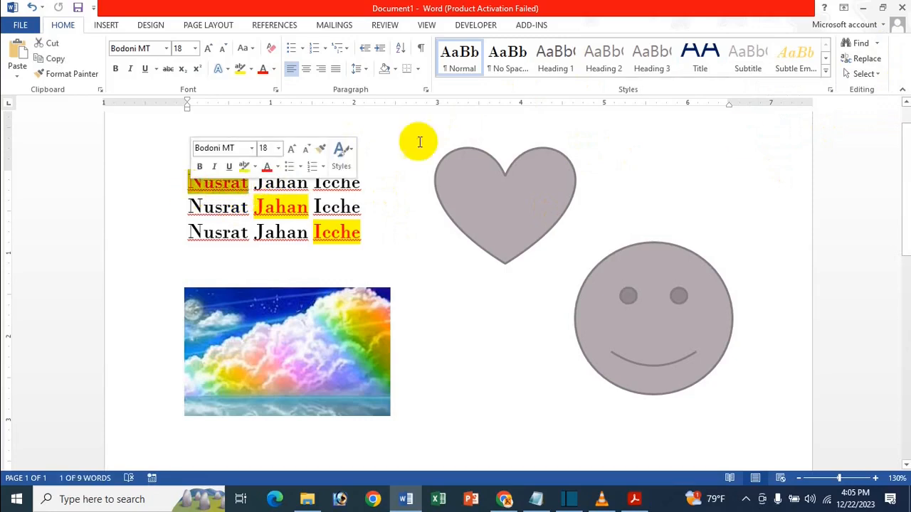
{"action": "left_click", "coordinate": [882, 74]}
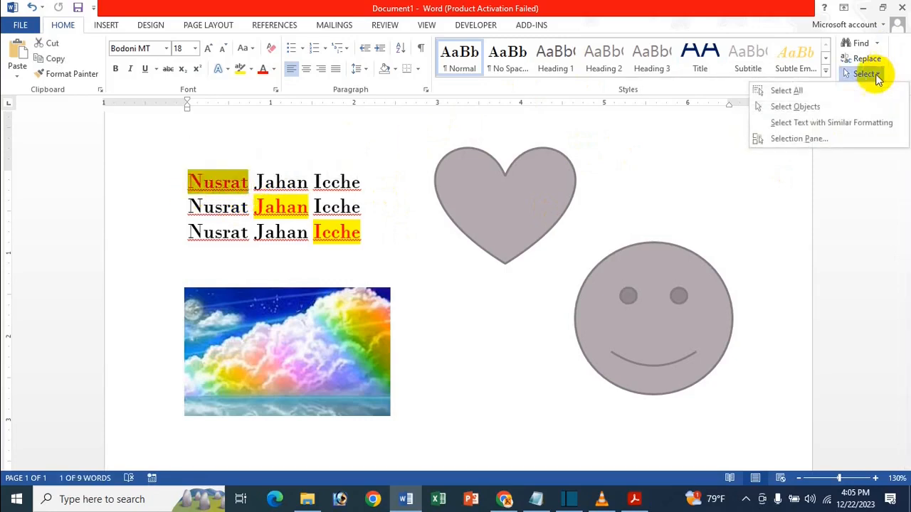
{"action": "left_click", "coordinate": [849, 122]}
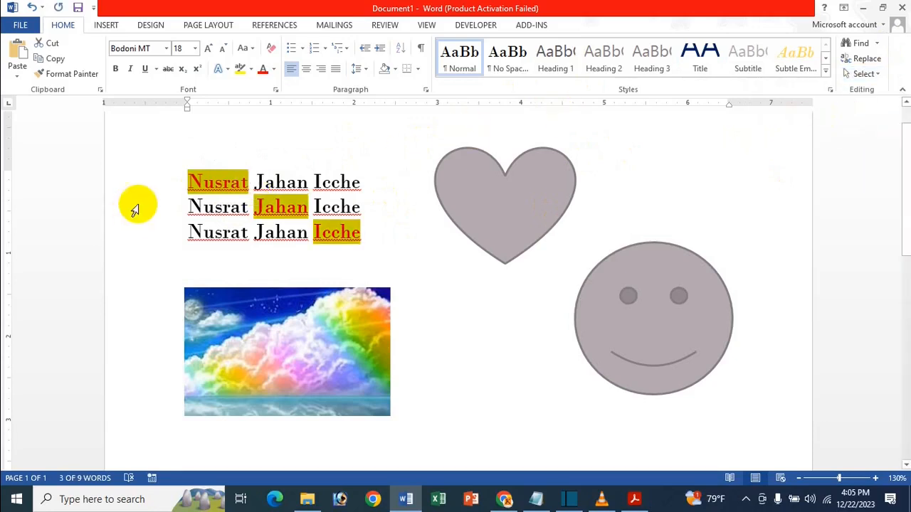
- Reselect the first highlighted word, select all text with similar formatting again, and clear the selection
{"action": "left_click", "coordinate": [205, 183]}
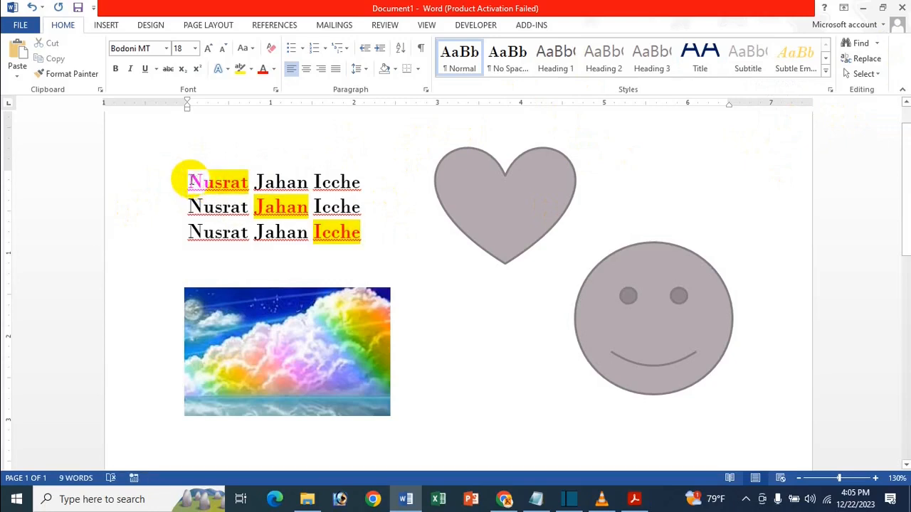
{"action": "left_click_drag", "start_coordinate": [250, 184], "coordinate": [249, 183]}
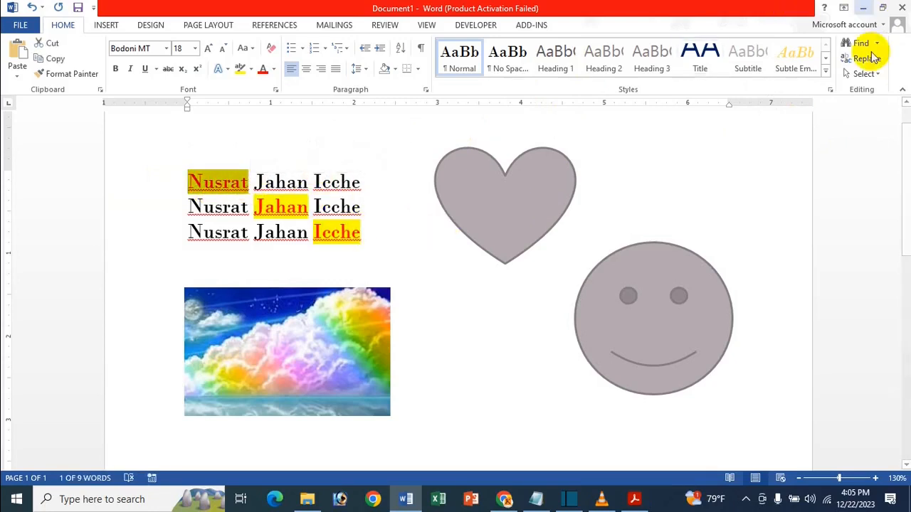
{"action": "left_click", "coordinate": [866, 76]}
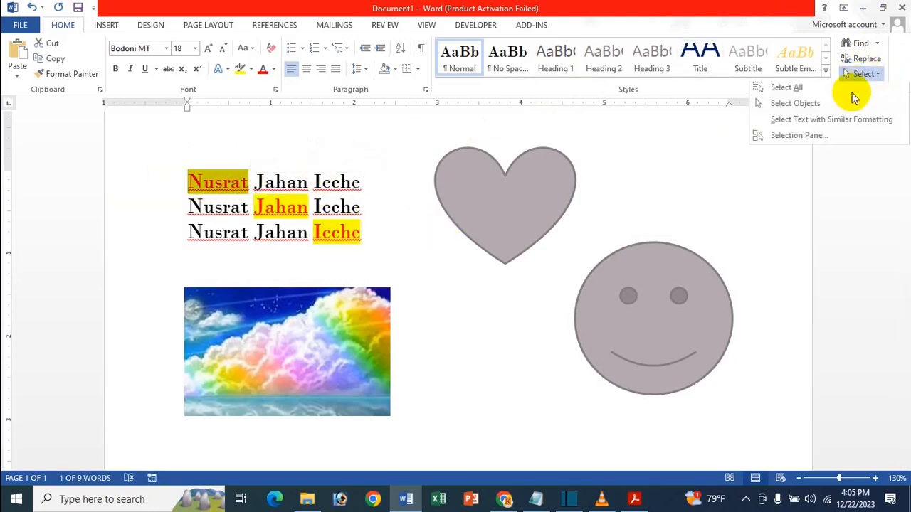
{"action": "left_click", "coordinate": [809, 123]}
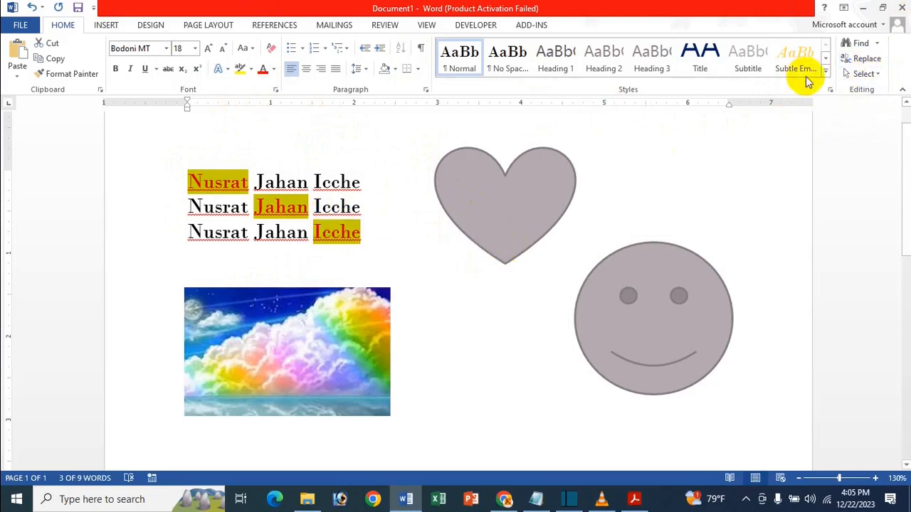
{"action": "left_click", "coordinate": [286, 207]}
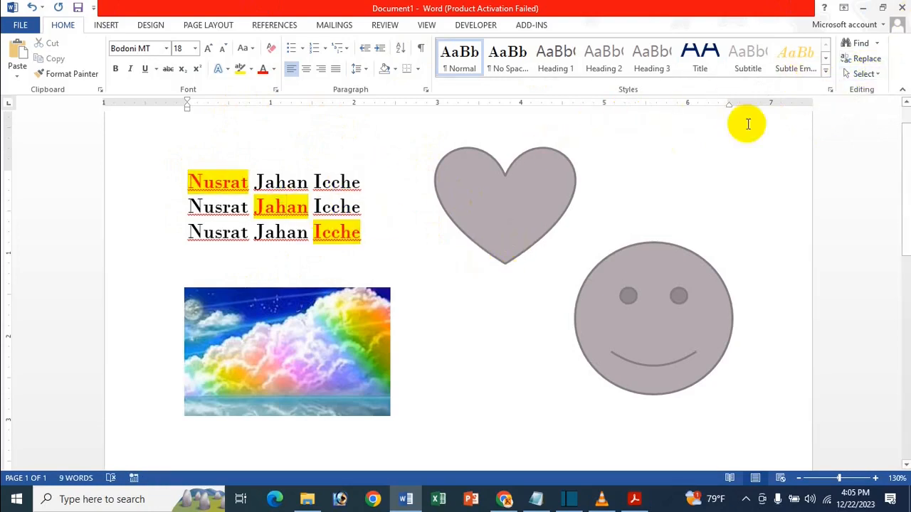
- Place the cursor in the highlighted word of the second line and open the Selection Pane
{"action": "left_click", "coordinate": [876, 74]}
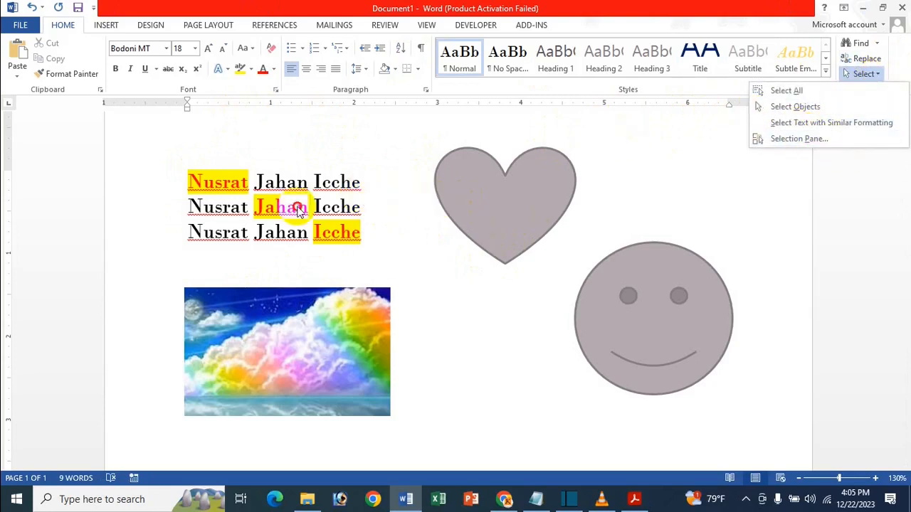
{"action": "left_click", "coordinate": [299, 209]}
{"action": "left_click", "coordinate": [875, 74]}
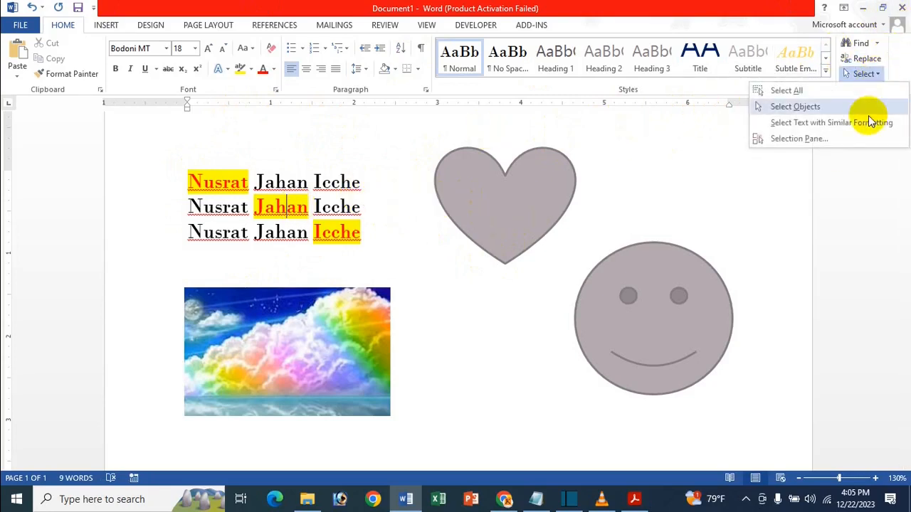
{"action": "left_click", "coordinate": [856, 139]}
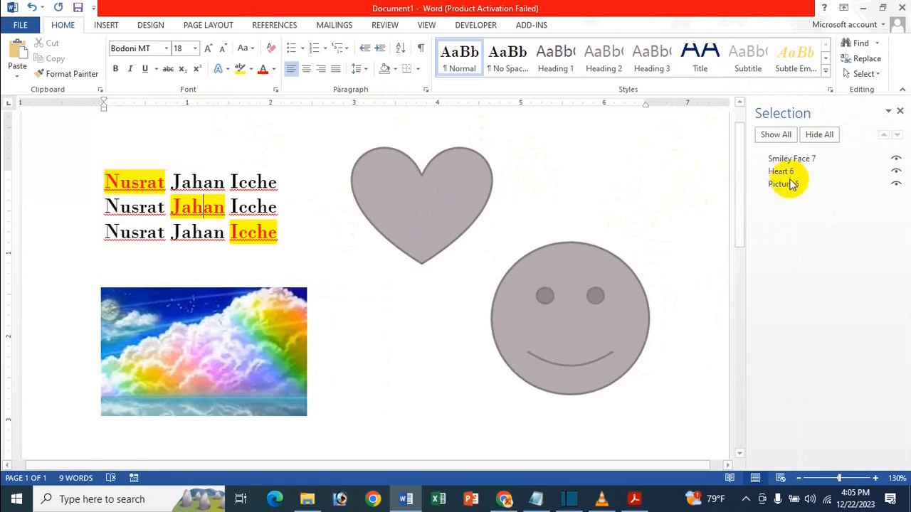
- Select Smiley Face 7, Heart 6 and Picture 5 individually from the object list, ending with the smiley face
{"action": "left_click", "coordinate": [808, 160]}
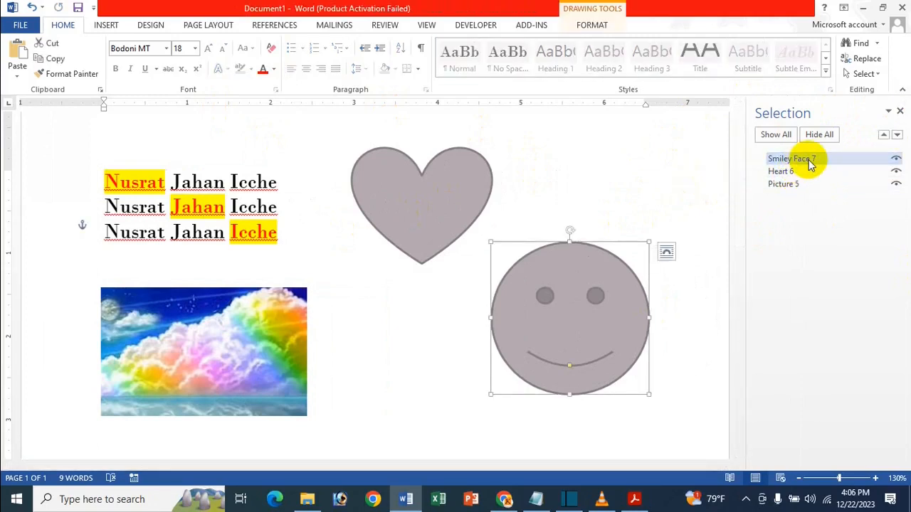
{"action": "left_click", "coordinate": [805, 172]}
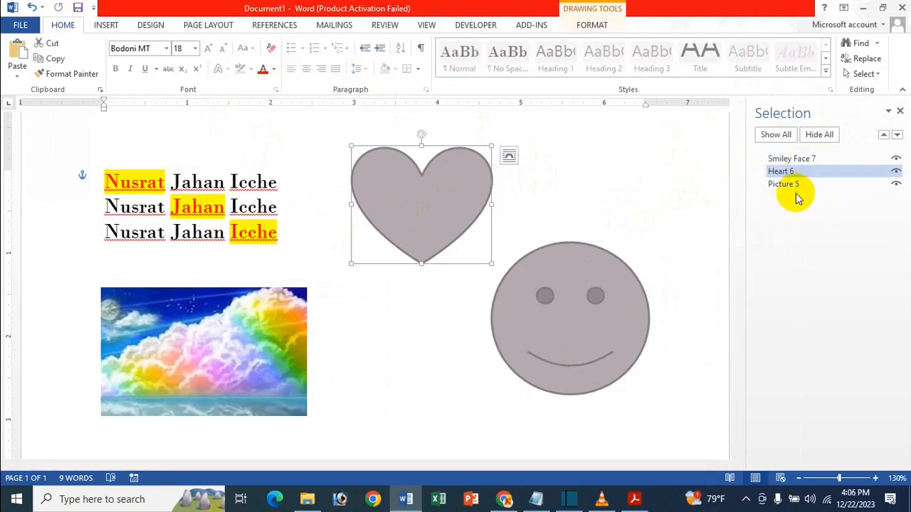
{"action": "left_click", "coordinate": [797, 186]}
{"action": "left_click", "coordinate": [814, 161]}
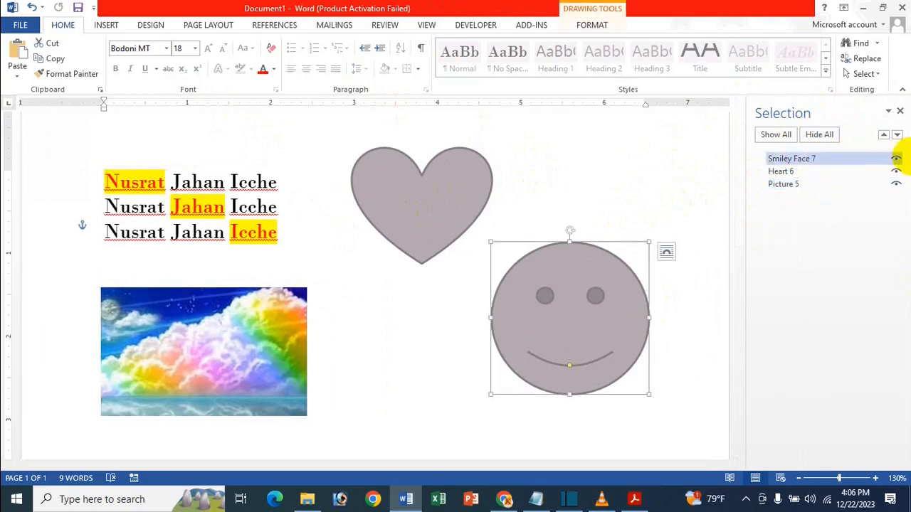
{"action": "left_click", "coordinate": [843, 174], "text": "ctrl"}
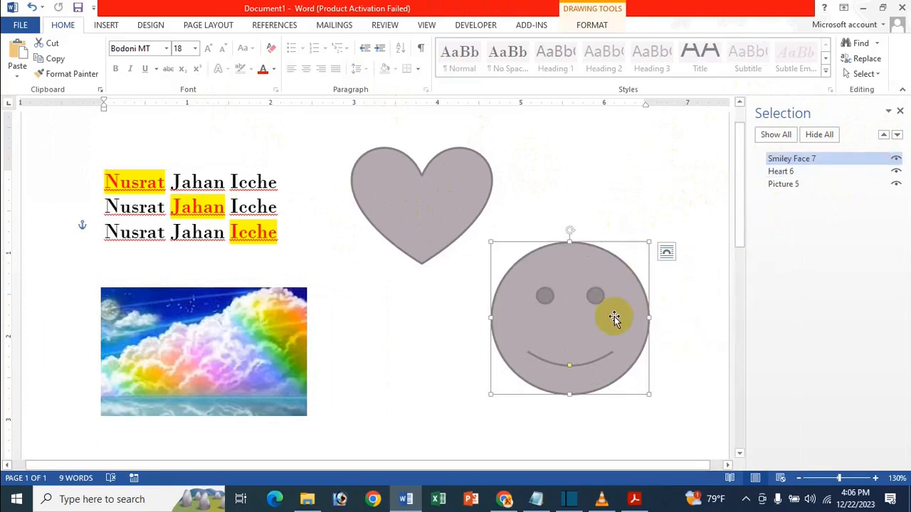
- Hide Smiley Face 7 and Picture 5 individually, toggling the picture's visibility
{"action": "left_click", "coordinate": [896, 161]}
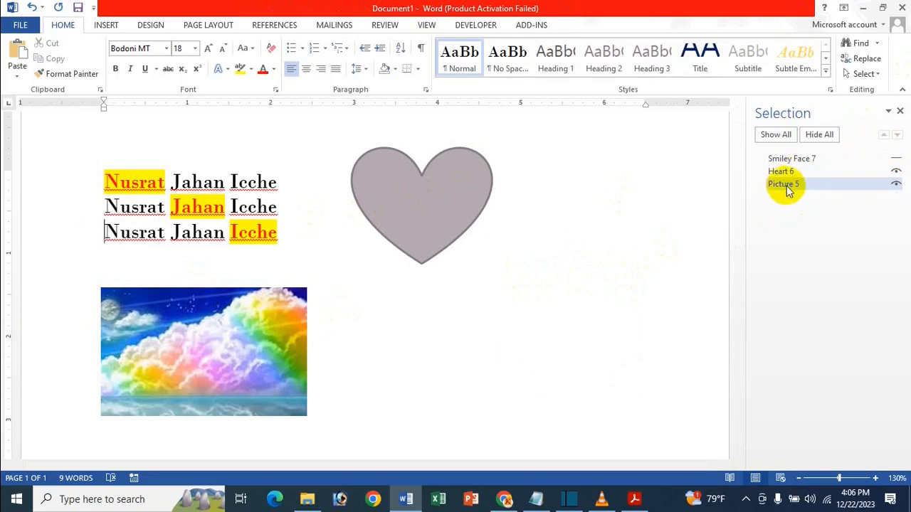
{"action": "left_click", "coordinate": [897, 185]}
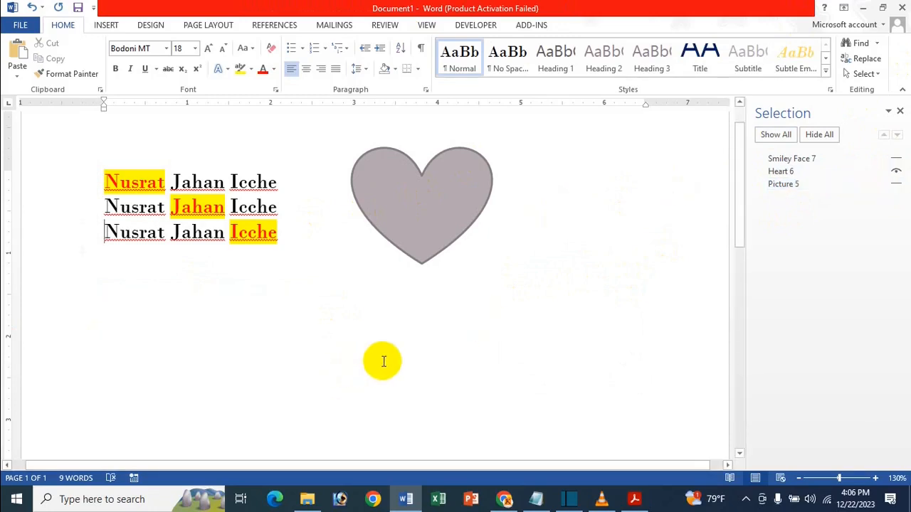
{"action": "left_click", "coordinate": [897, 186]}
{"action": "left_click", "coordinate": [897, 187]}
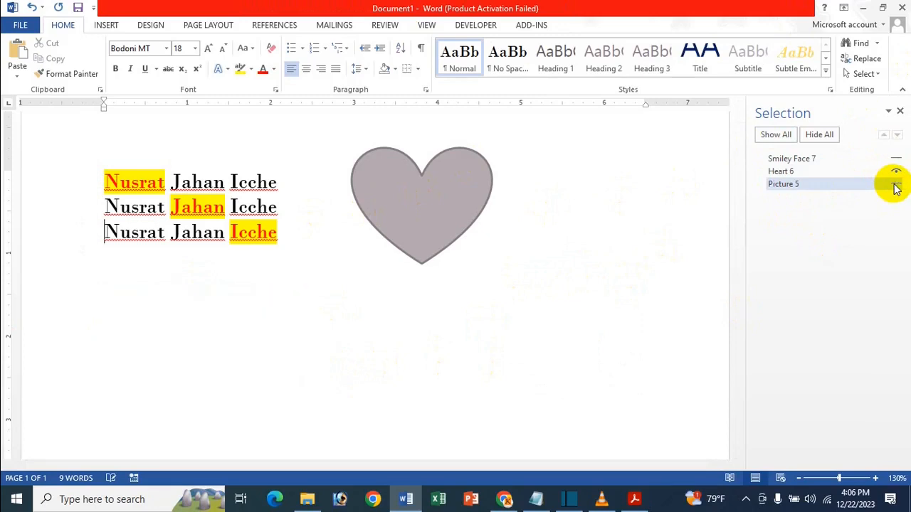
- Show all objects, hide them all at once, and show them all again
{"action": "left_click", "coordinate": [767, 135]}
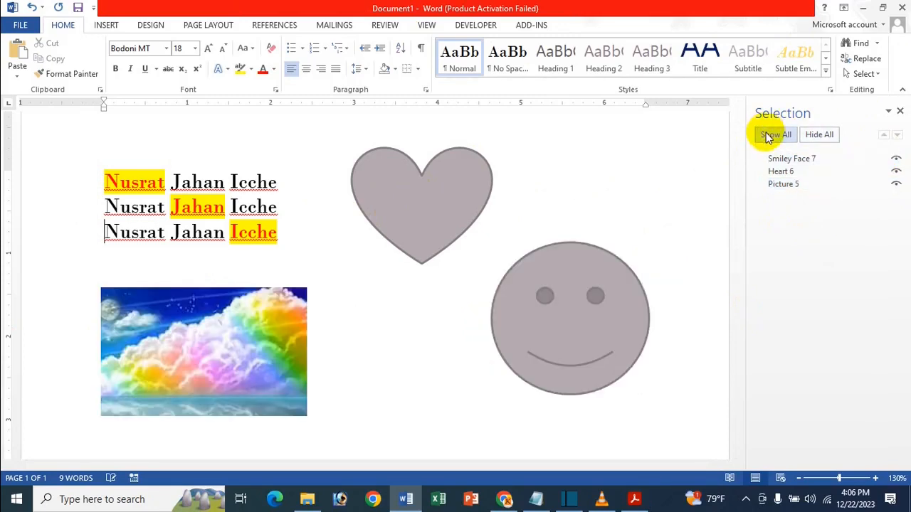
{"action": "left_click", "coordinate": [824, 135]}
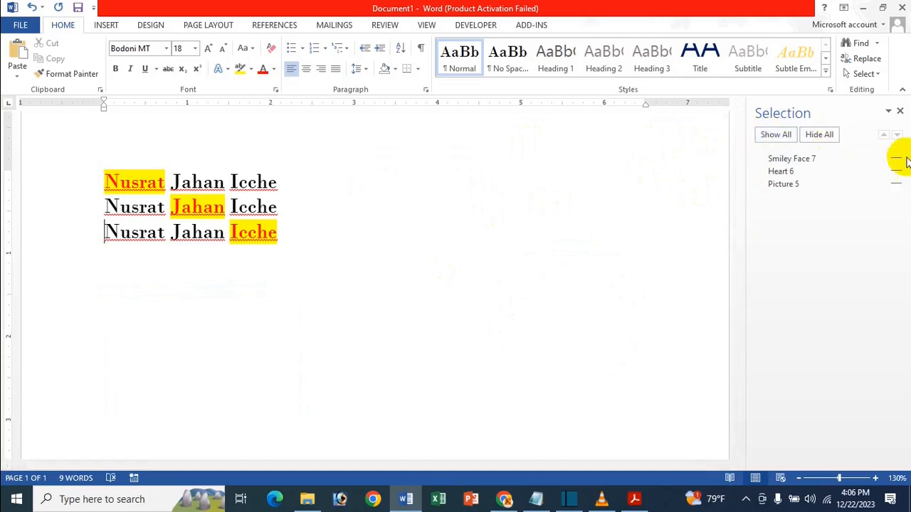
{"action": "left_click", "coordinate": [775, 135]}
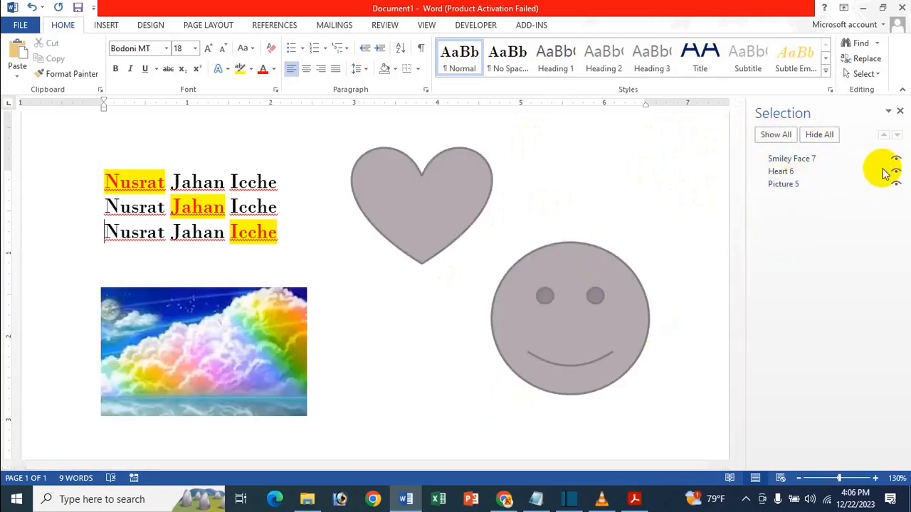
- Select the smiley face and picture from the object list, and shift the picture, heart and smiley face slightly on the page
{"action": "left_click", "coordinate": [847, 160]}
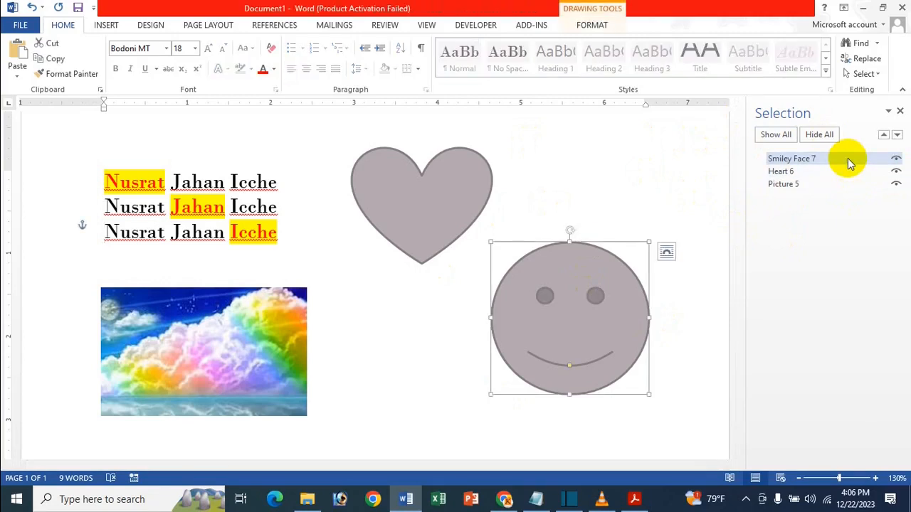
{"action": "left_click", "coordinate": [811, 185]}
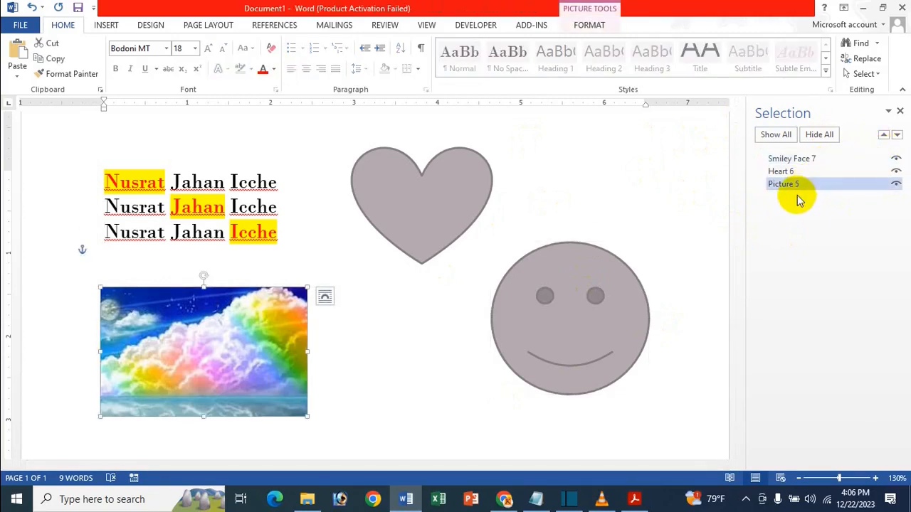
{"action": "left_click_drag", "start_coordinate": [291, 323], "coordinate": [244, 333]}
{"action": "left_click_drag", "start_coordinate": [416, 212], "coordinate": [407, 137]}
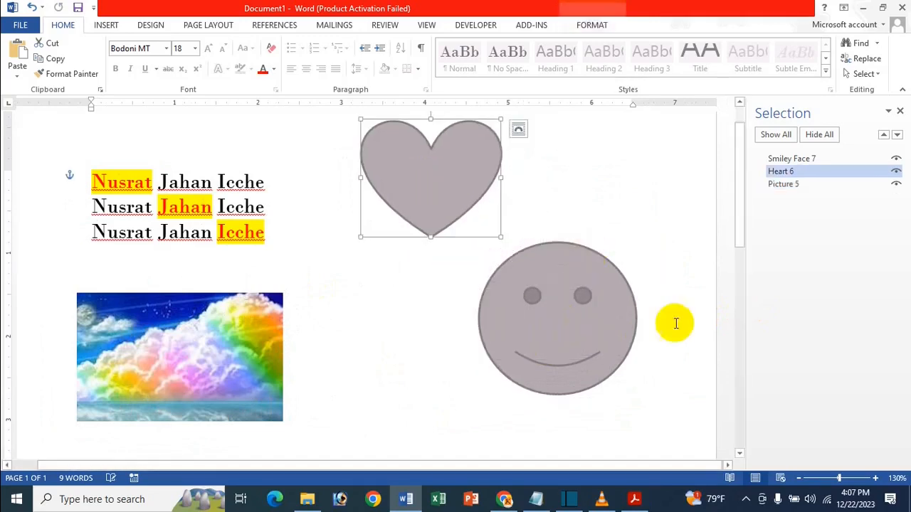
{"action": "mouse_move", "coordinate": [589, 311]}
{"action": "left_mouse_down"}
{"action": "mouse_move", "coordinate": [159, 281]}
{"action": "mouse_move", "coordinate": [444, 176]}
{"action": "mouse_move", "coordinate": [337, 220]}
{"action": "mouse_move", "coordinate": [376, 266]}
{"action": "mouse_move", "coordinate": [563, 316]}
{"action": "mouse_move", "coordinate": [594, 313]}
{"action": "left_mouse_up"}
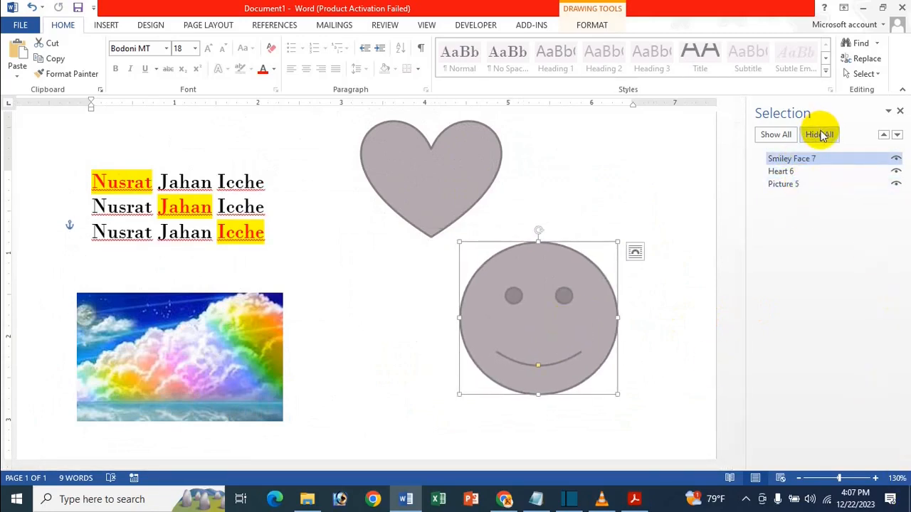
- Send Smiley Face 7 two levels back in the stacking order and test it by moving it behind the picture and back out
{"action": "left_click", "coordinate": [897, 136]}
{"action": "left_click", "coordinate": [896, 136]}
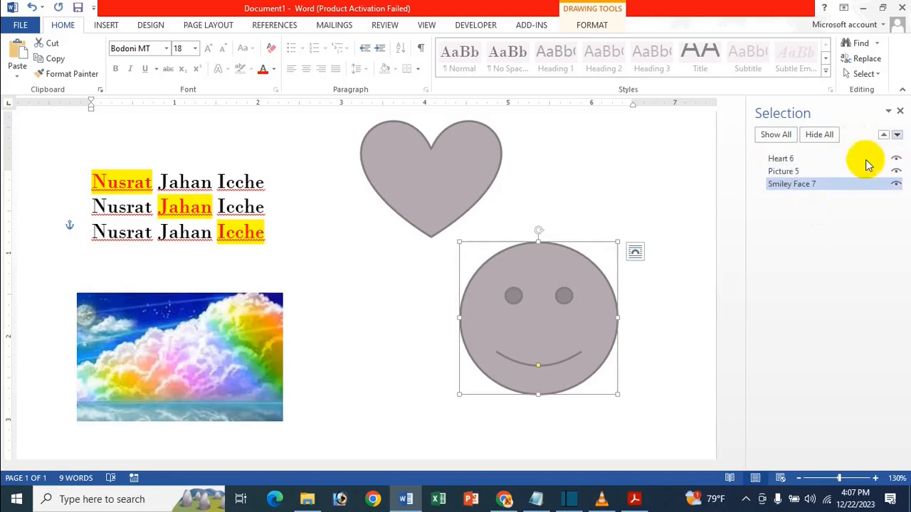
{"action": "left_click_drag", "start_coordinate": [545, 299], "coordinate": [237, 366]}
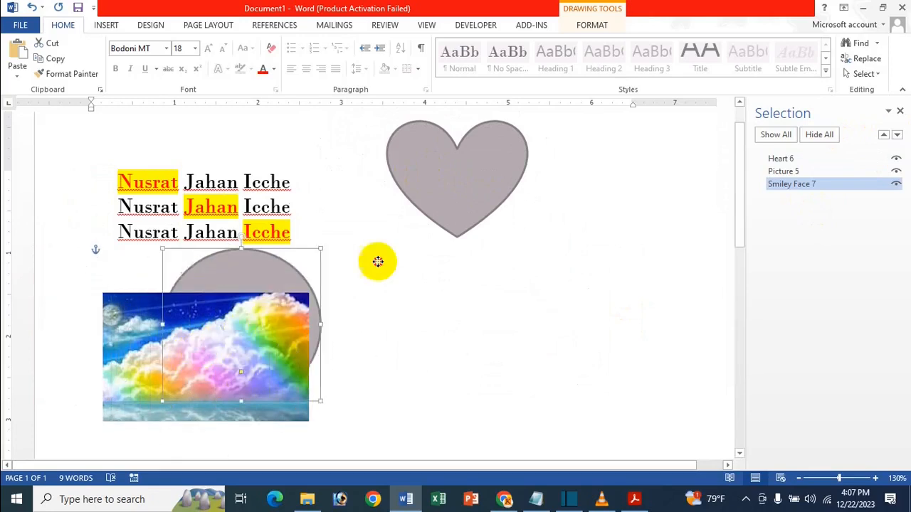
{"action": "left_click_drag", "start_coordinate": [378, 262], "coordinate": [731, 331]}
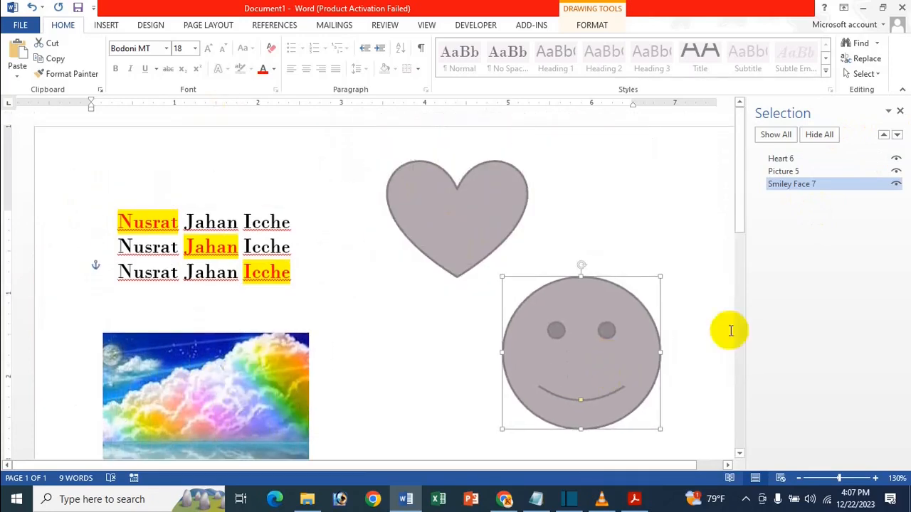
- Bring Picture 5 to the top of the stacking order and reposition it just below the text lines
{"action": "left_click", "coordinate": [817, 172]}
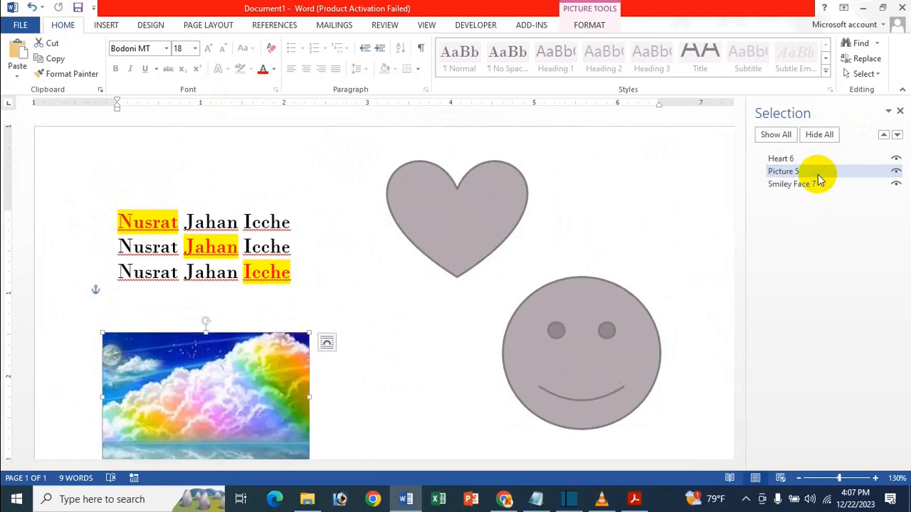
{"action": "left_click", "coordinate": [884, 135]}
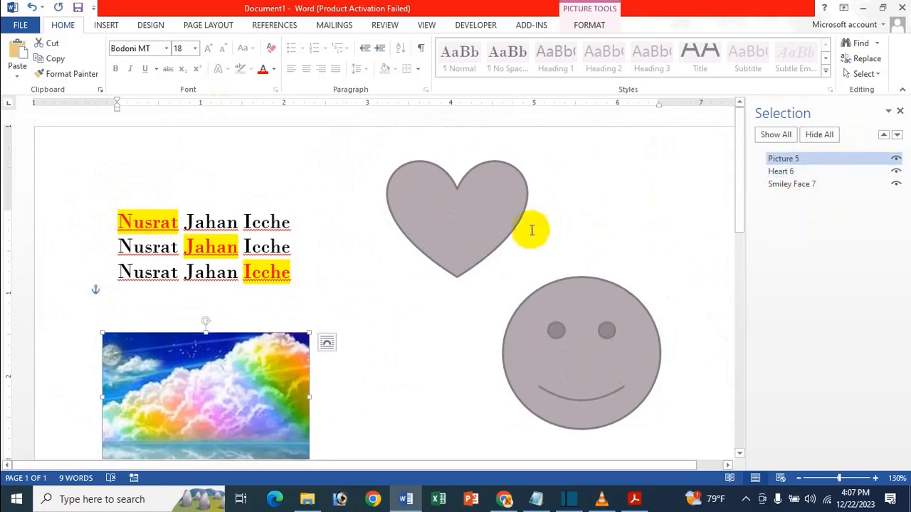
{"action": "mouse_move", "coordinate": [226, 438]}
{"action": "left_mouse_down"}
{"action": "mouse_move", "coordinate": [387, 309]}
{"action": "mouse_move", "coordinate": [440, 236]}
{"action": "mouse_move", "coordinate": [830, 393]}
{"action": "mouse_move", "coordinate": [335, 332]}
{"action": "mouse_move", "coordinate": [423, 268]}
{"action": "mouse_move", "coordinate": [203, 401]}
{"action": "mouse_move", "coordinate": [464, 275]}
{"action": "mouse_move", "coordinate": [433, 356]}
{"action": "mouse_move", "coordinate": [446, 388]}
{"action": "mouse_move", "coordinate": [433, 406]}
{"action": "mouse_move", "coordinate": [116, 406]}
{"action": "mouse_move", "coordinate": [179, 382]}
{"action": "mouse_move", "coordinate": [200, 392]}
{"action": "left_mouse_up"}
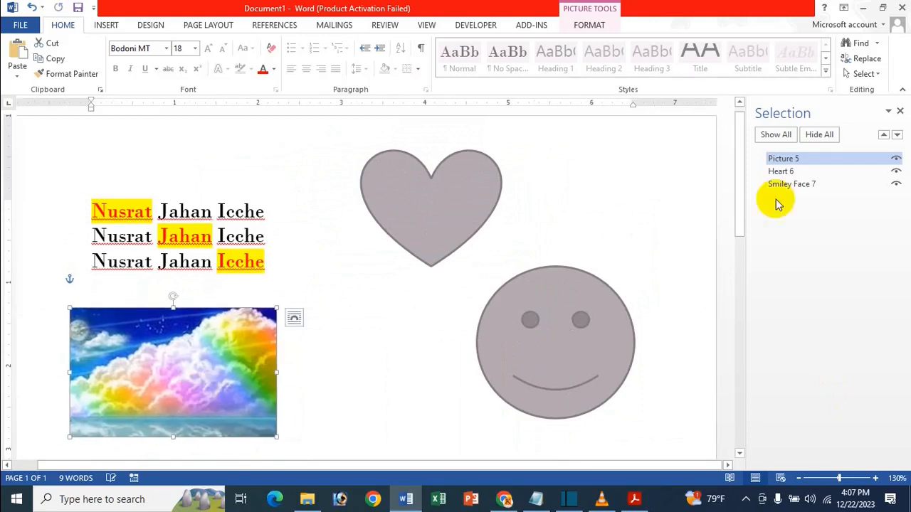
- Select Heart 6, try moving it over the smiley face, and return it to its place above the smiley face
{"action": "left_click", "coordinate": [813, 171]}
{"action": "left_click_drag", "start_coordinate": [416, 226], "coordinate": [537, 367]}
{"action": "key", "text": "ctrl+z"}
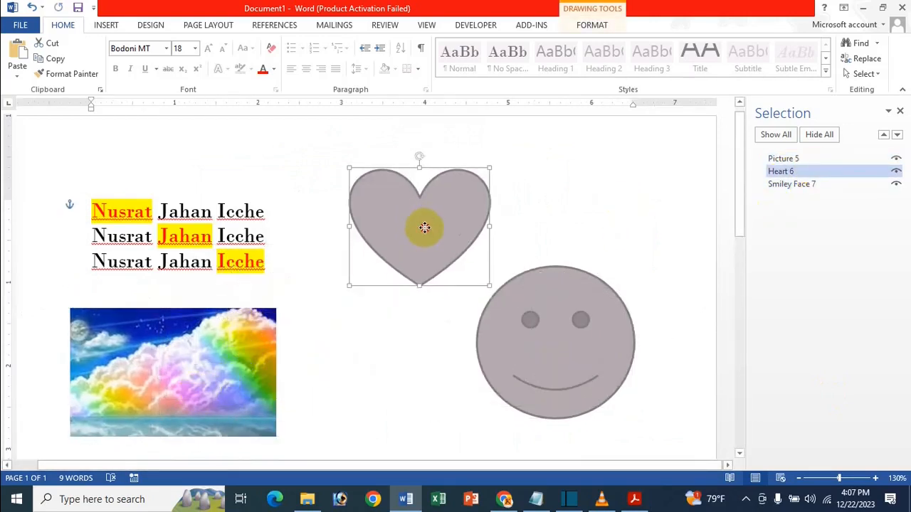
- Close the Selection Pane and place the cursor in the last word of the first line
{"action": "left_click", "coordinate": [900, 113]}
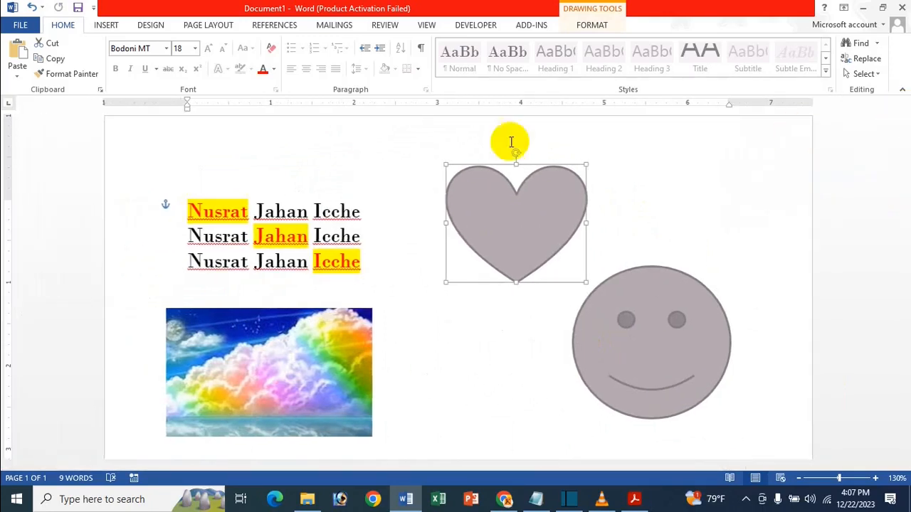
{"action": "left_click", "coordinate": [340, 212]}
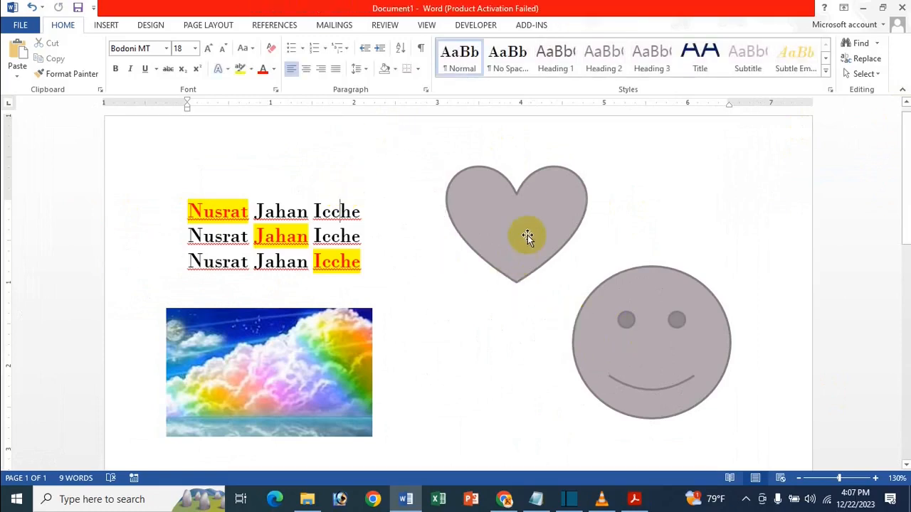